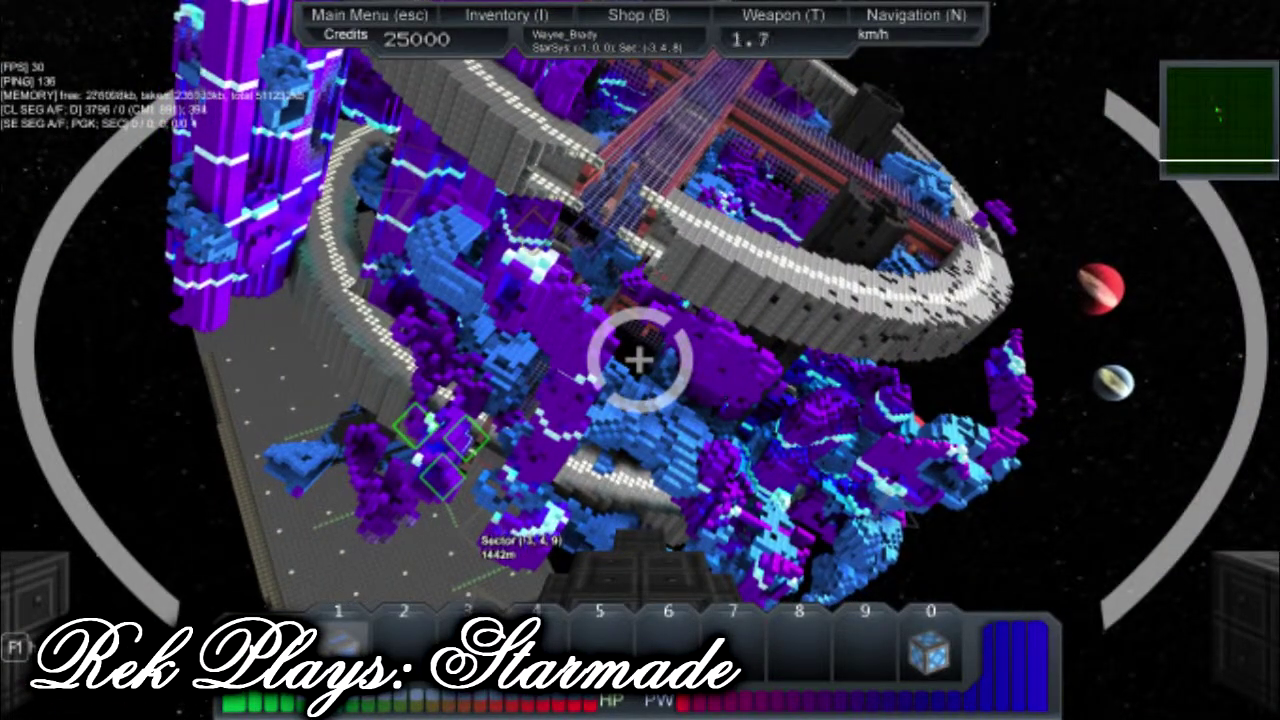
# Step: Accelerate the ship past the station toward the green-paneled platform
pyautogui.press('w')
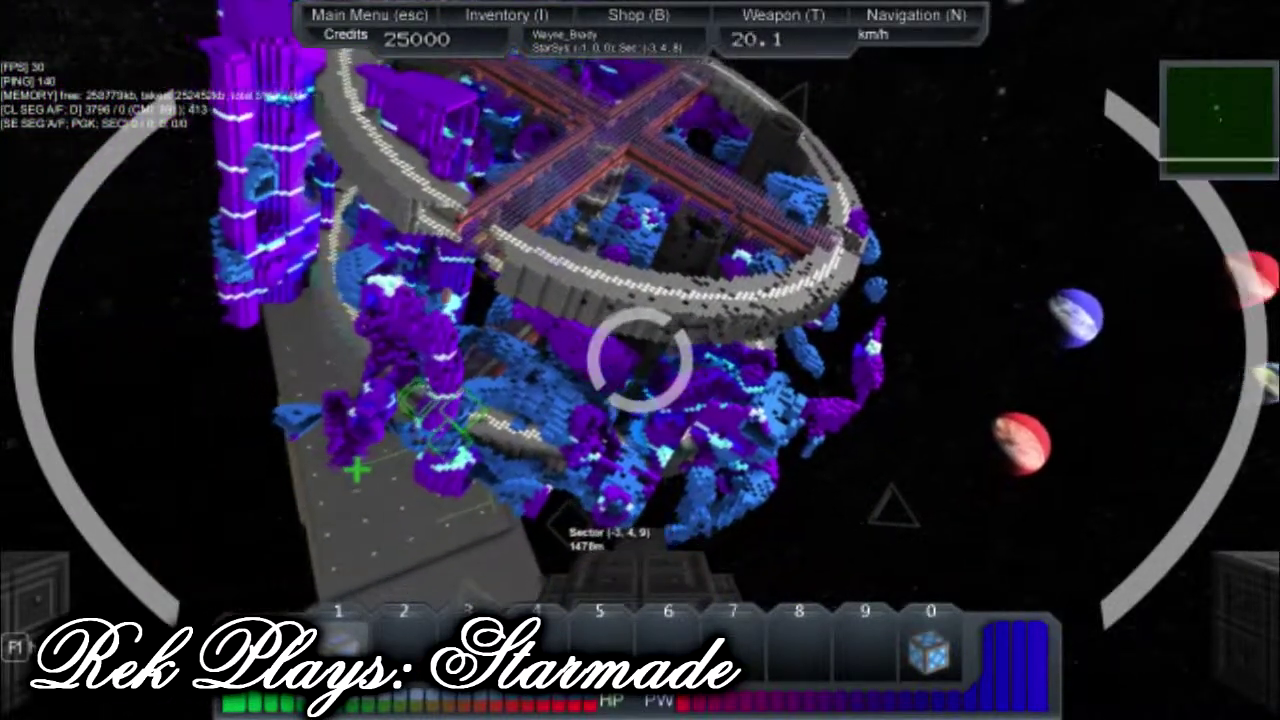
pyautogui.press('w')
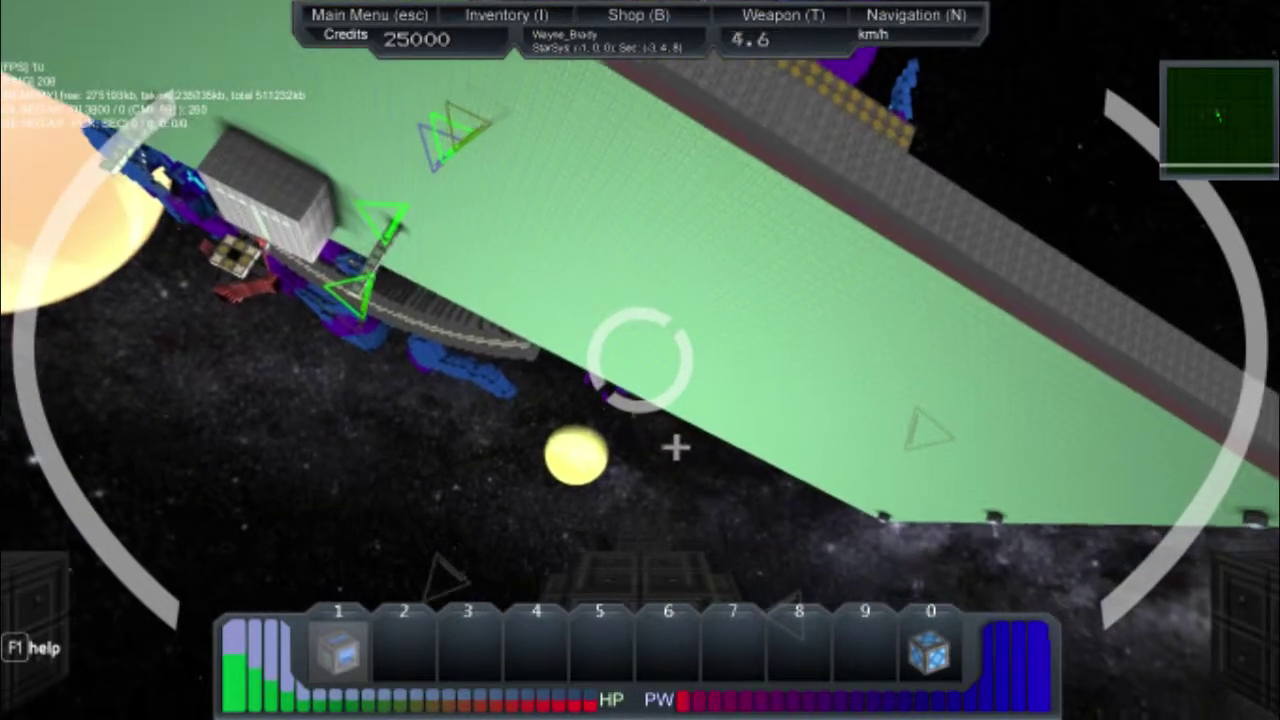
# Step: Fly along the green platform, descend the cyan-lit shaft to the core, and enter Flight Mode
pyautogui.press('w')
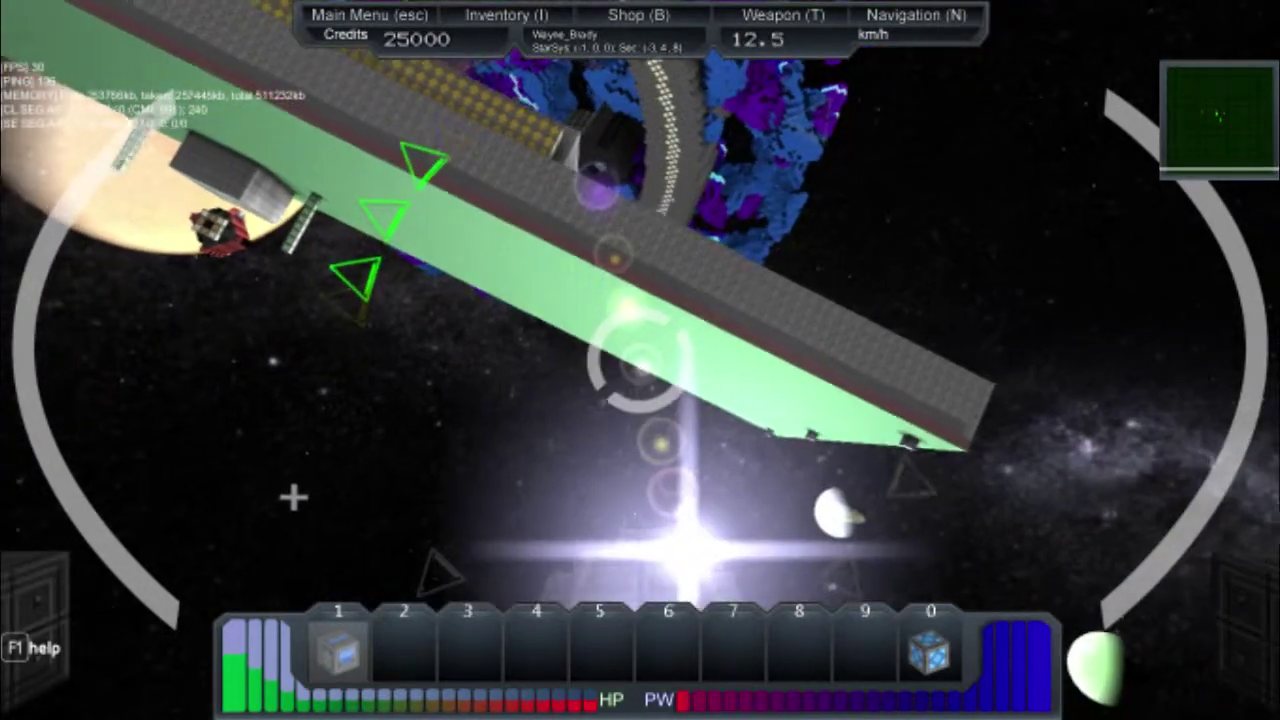
pyautogui.press('w')
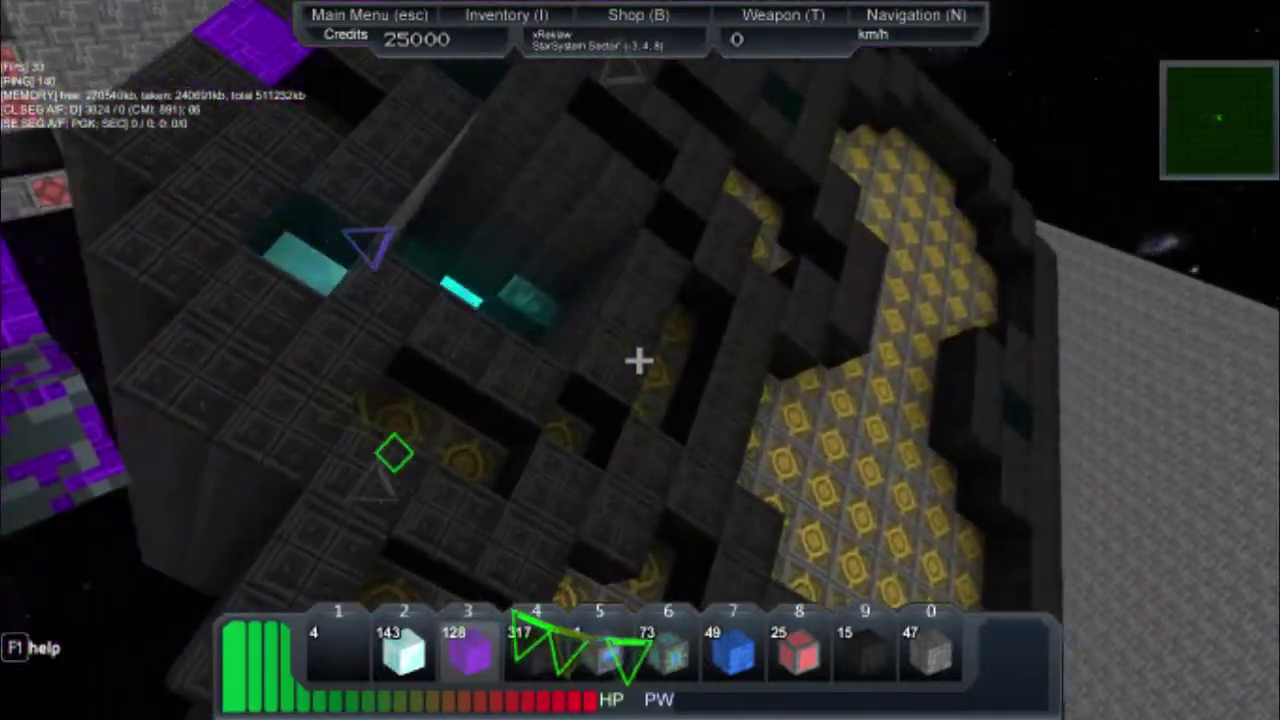
pyautogui.press('w')
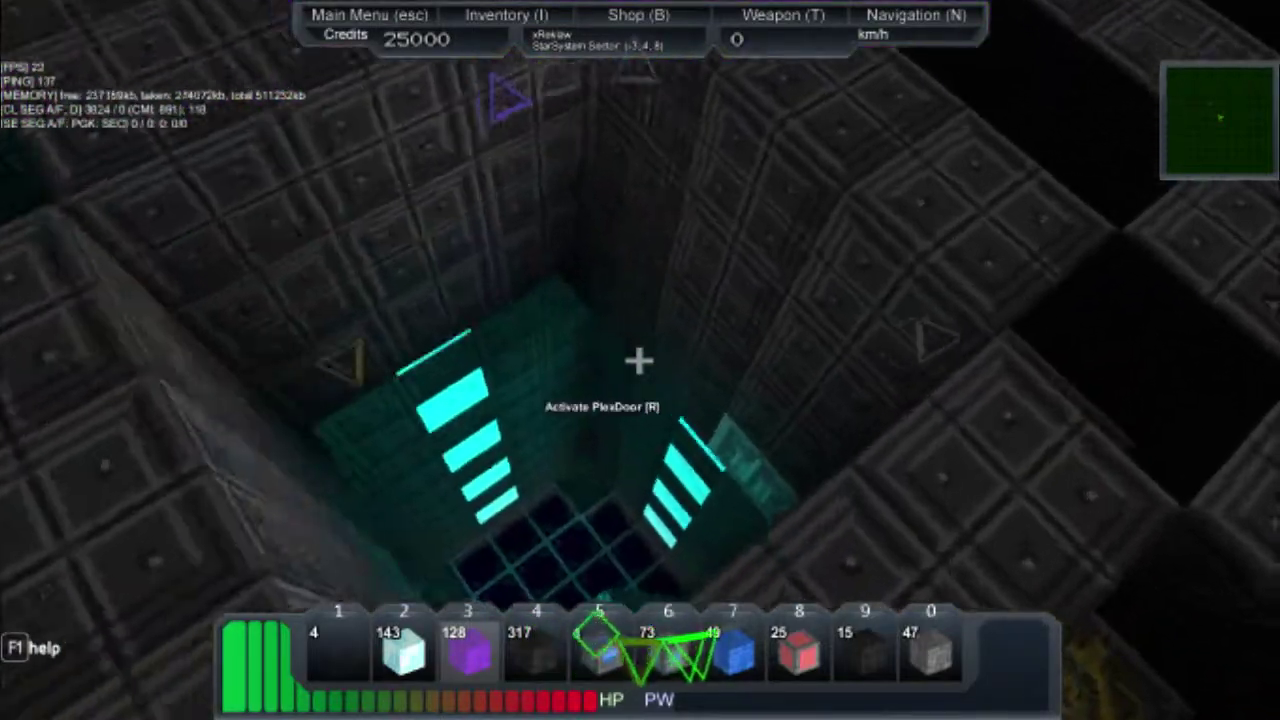
pyautogui.press('w')
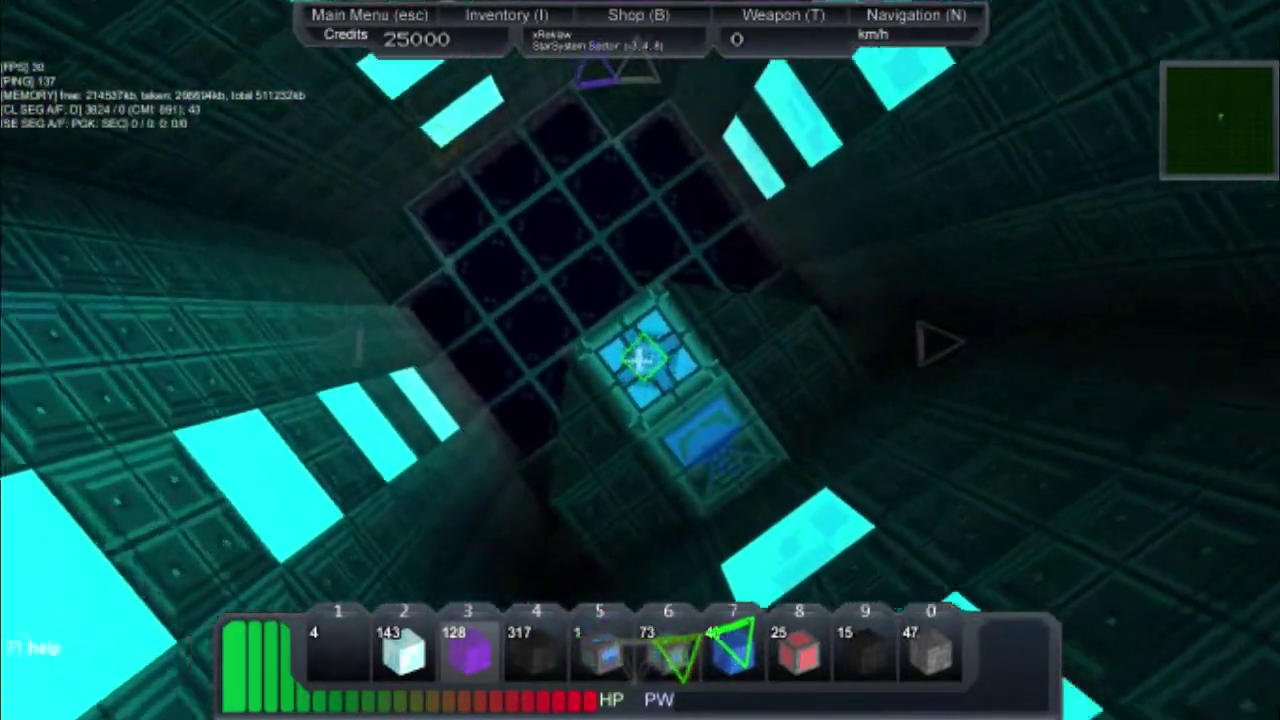
pyautogui.press('r')
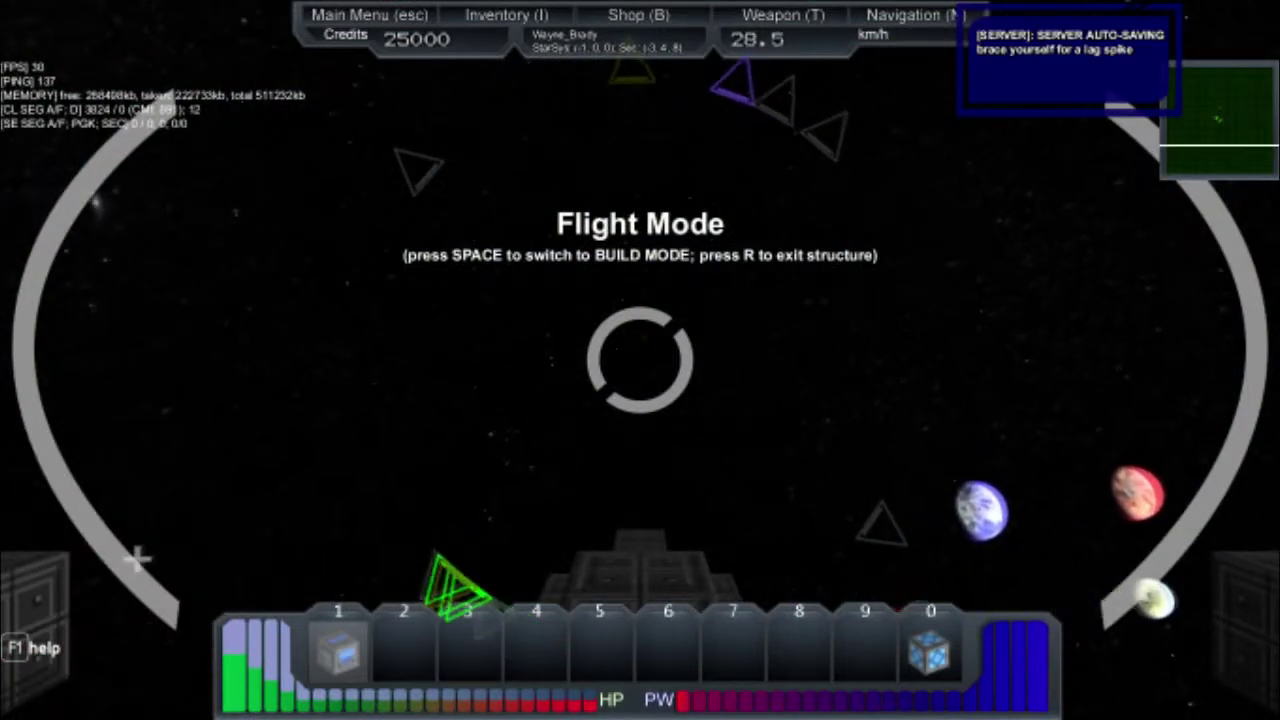
# Step: Accelerate the ship into open space until it nears top speed
pyautogui.press('w')
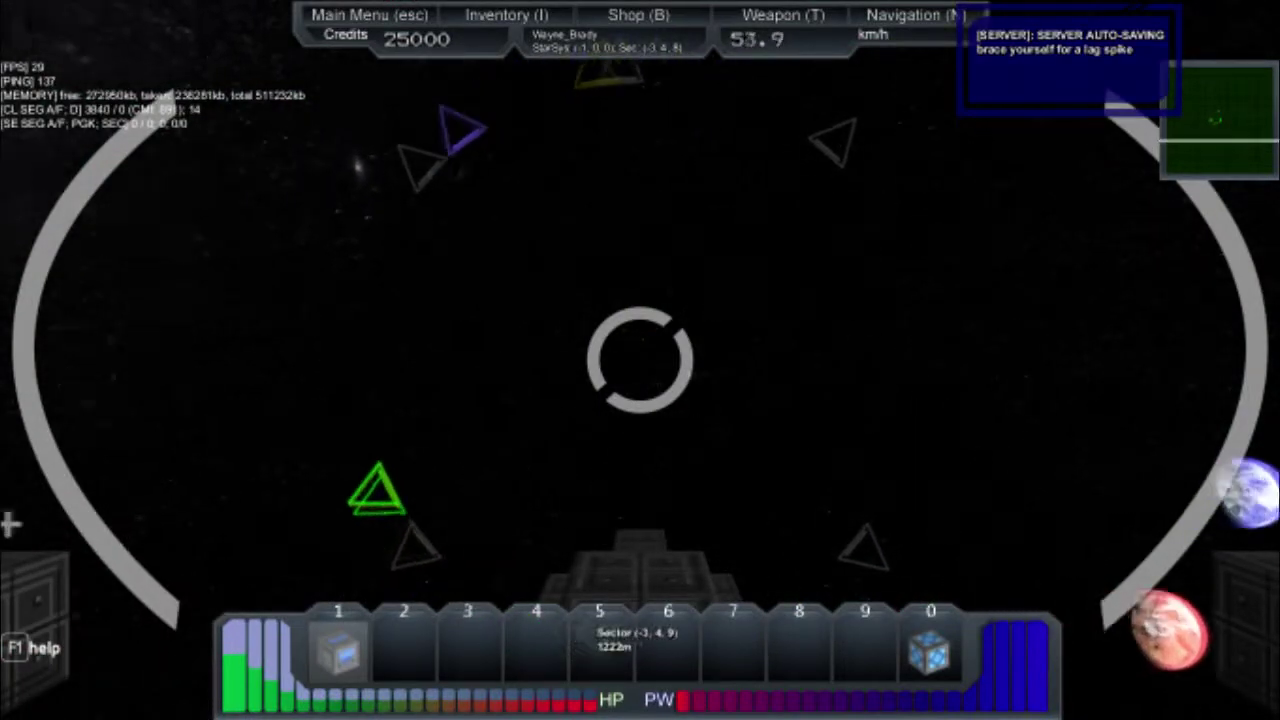
pyautogui.press('w')
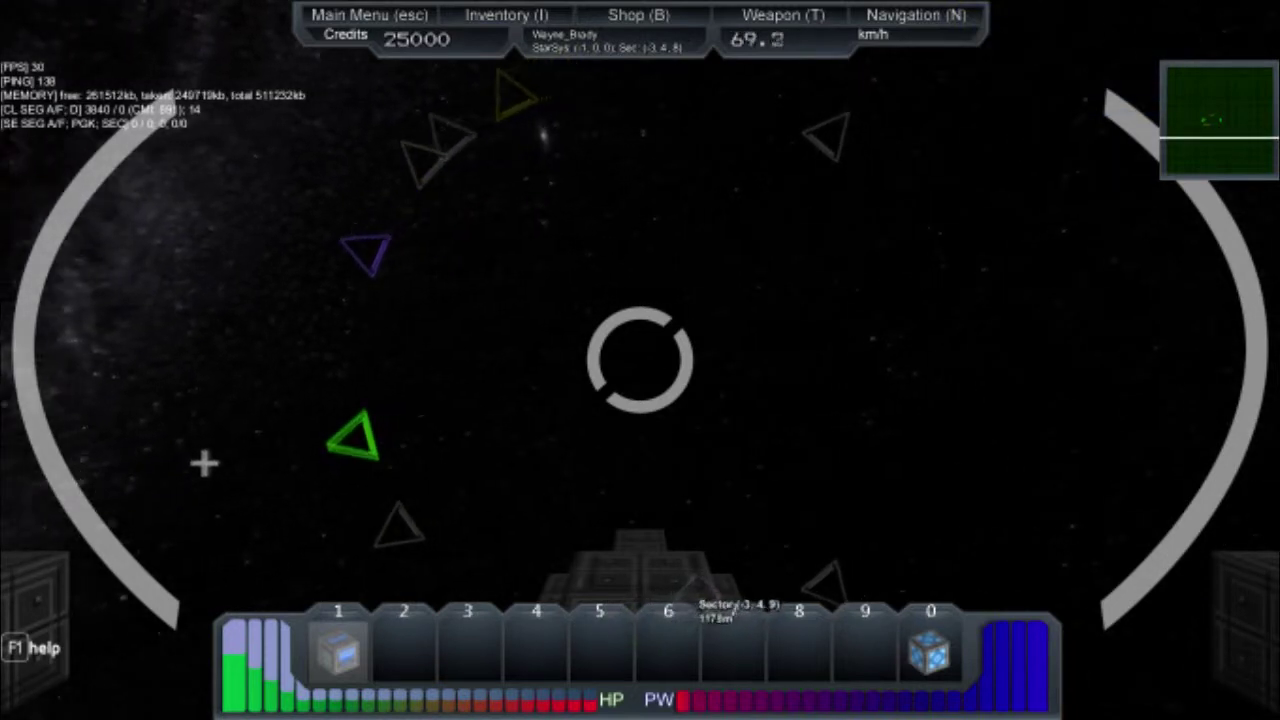
pyautogui.press('w')
pyautogui.press('w')
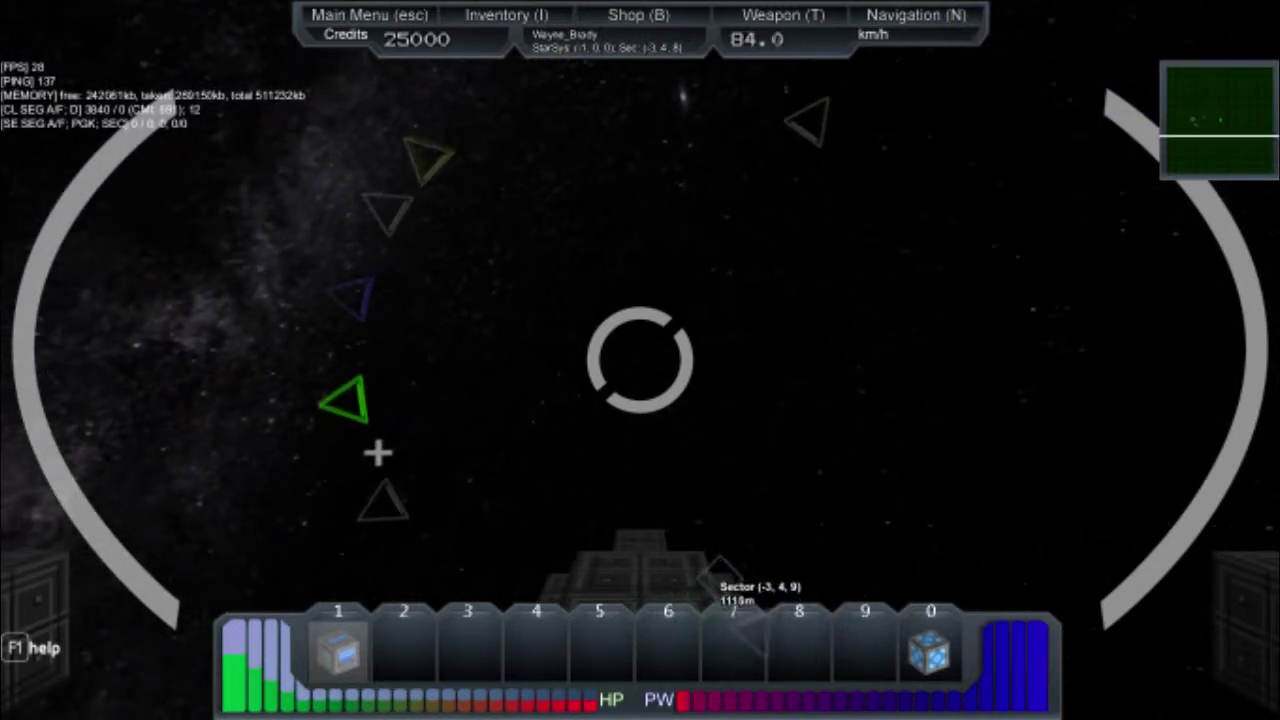
pyautogui.press('w')
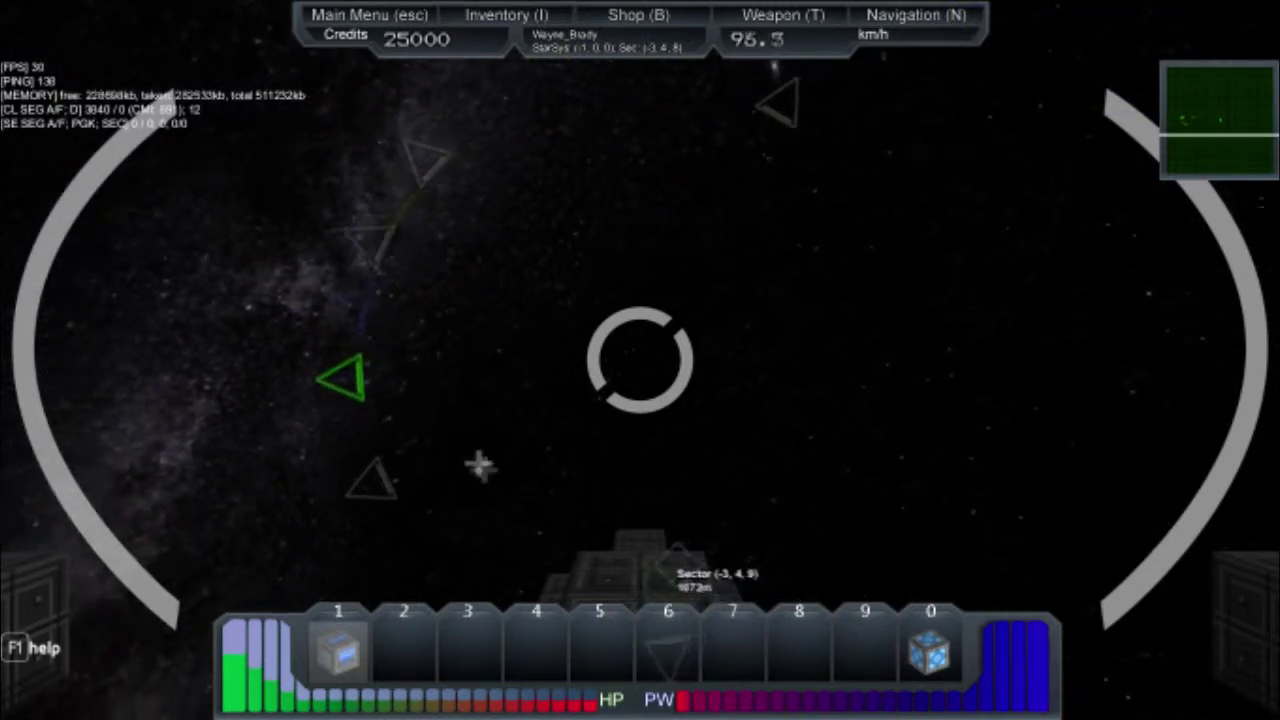
pyautogui.press('w')
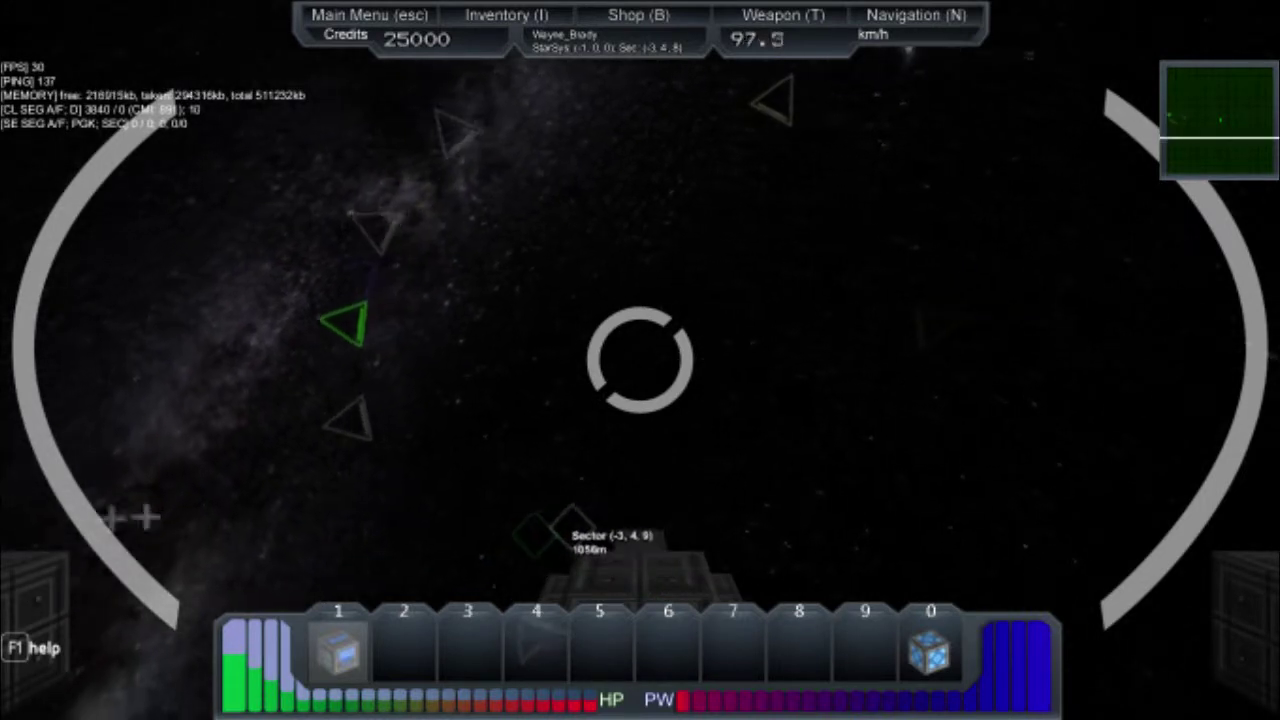
# Step: Brake the ship to a slow speed and bring up the Navigation waypoint list
pyautogui.press('s')
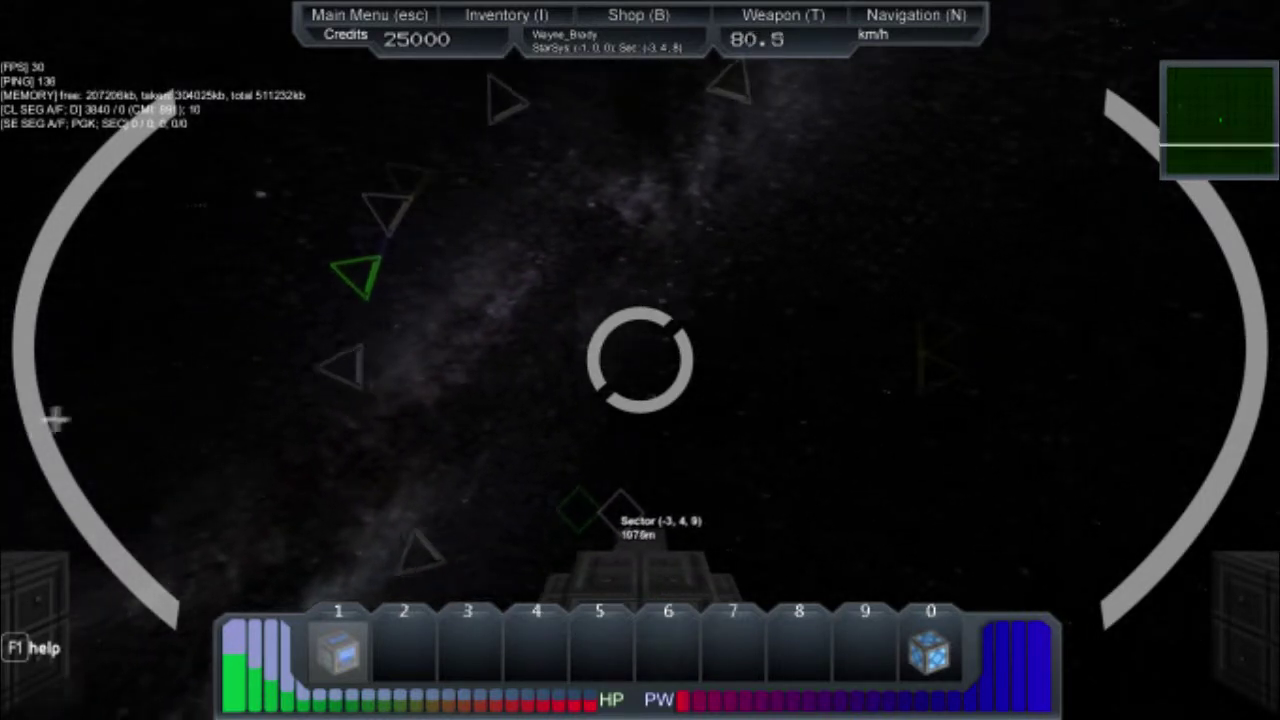
pyautogui.press('s')
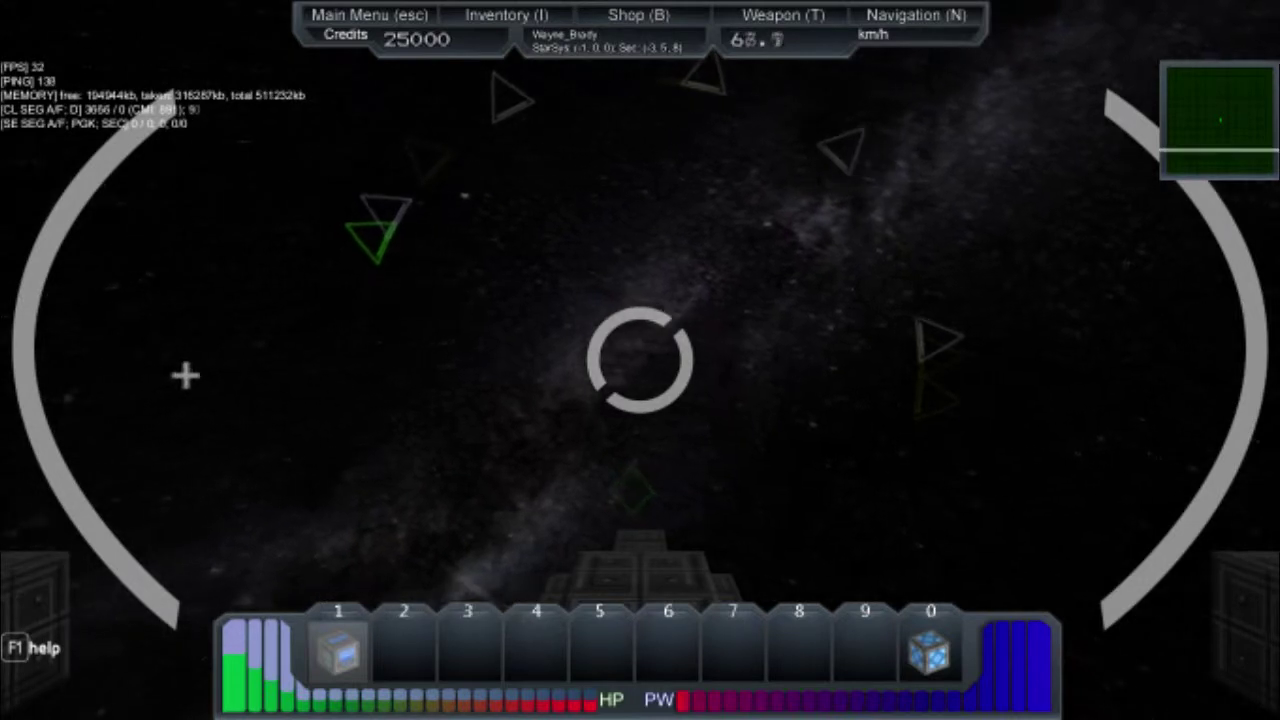
pyautogui.press('s')
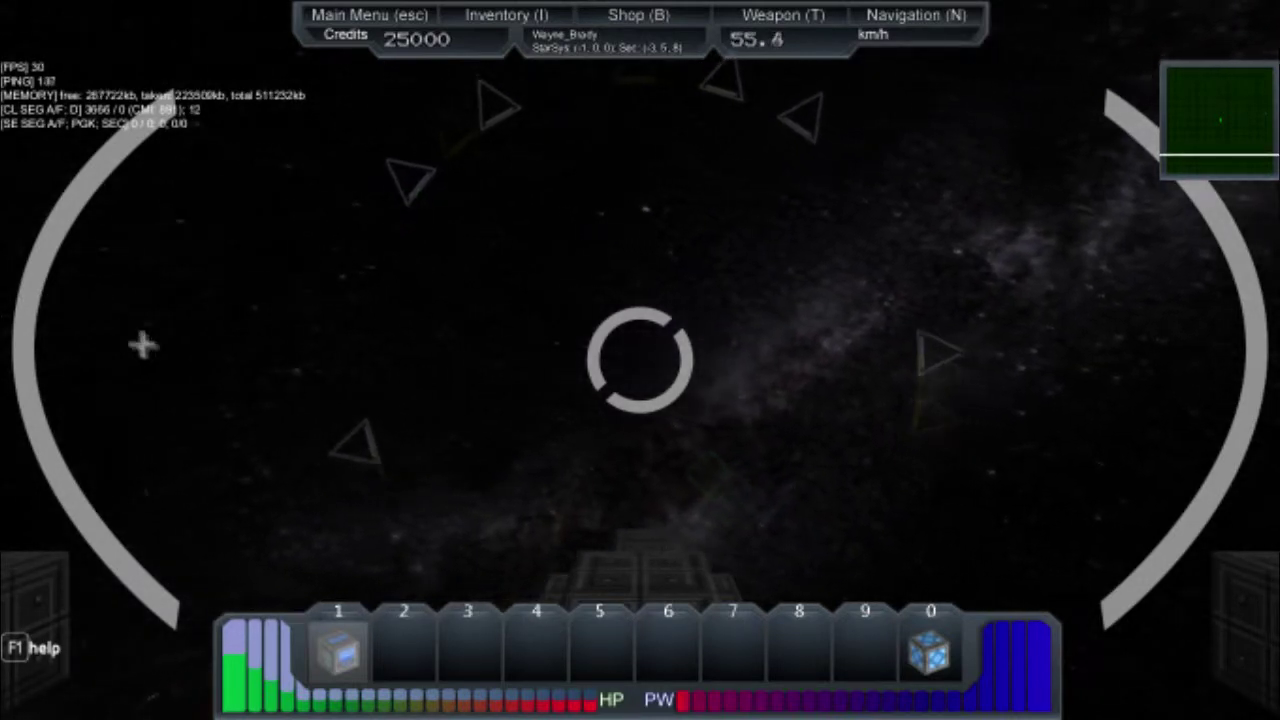
pyautogui.press('s')
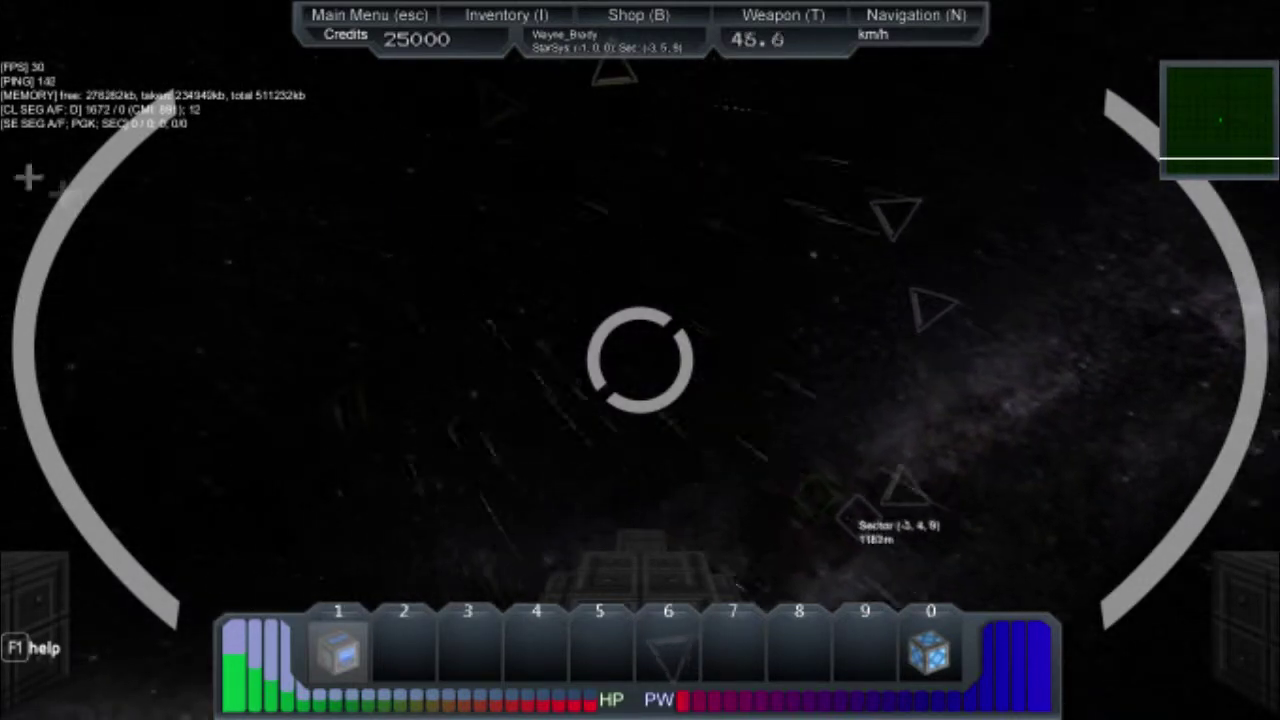
pyautogui.press('s')
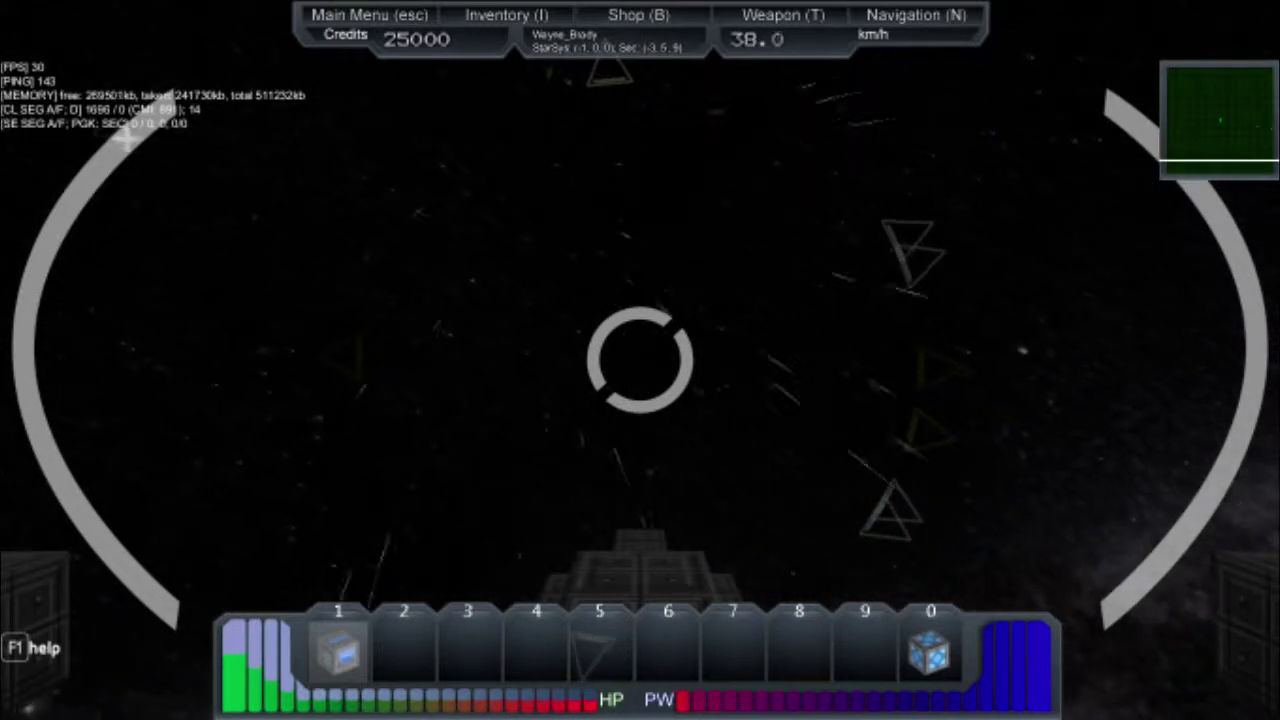
pyautogui.press('s')
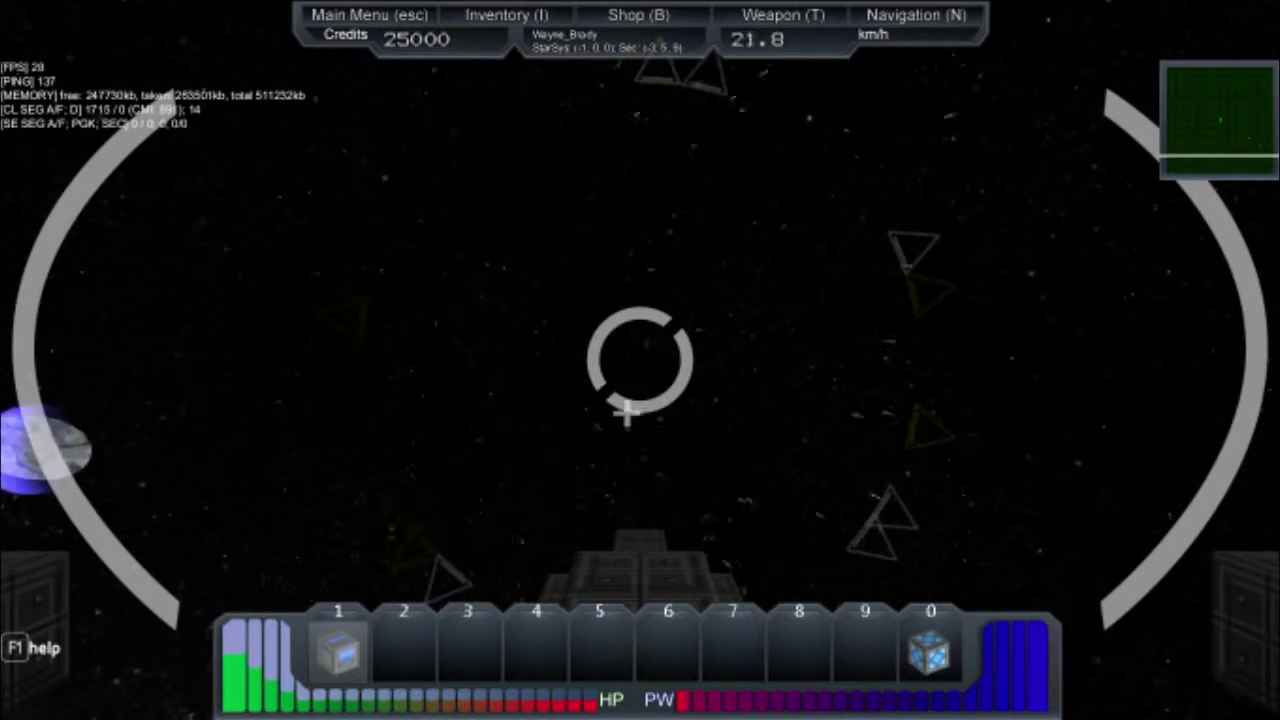
pyautogui.press('w')
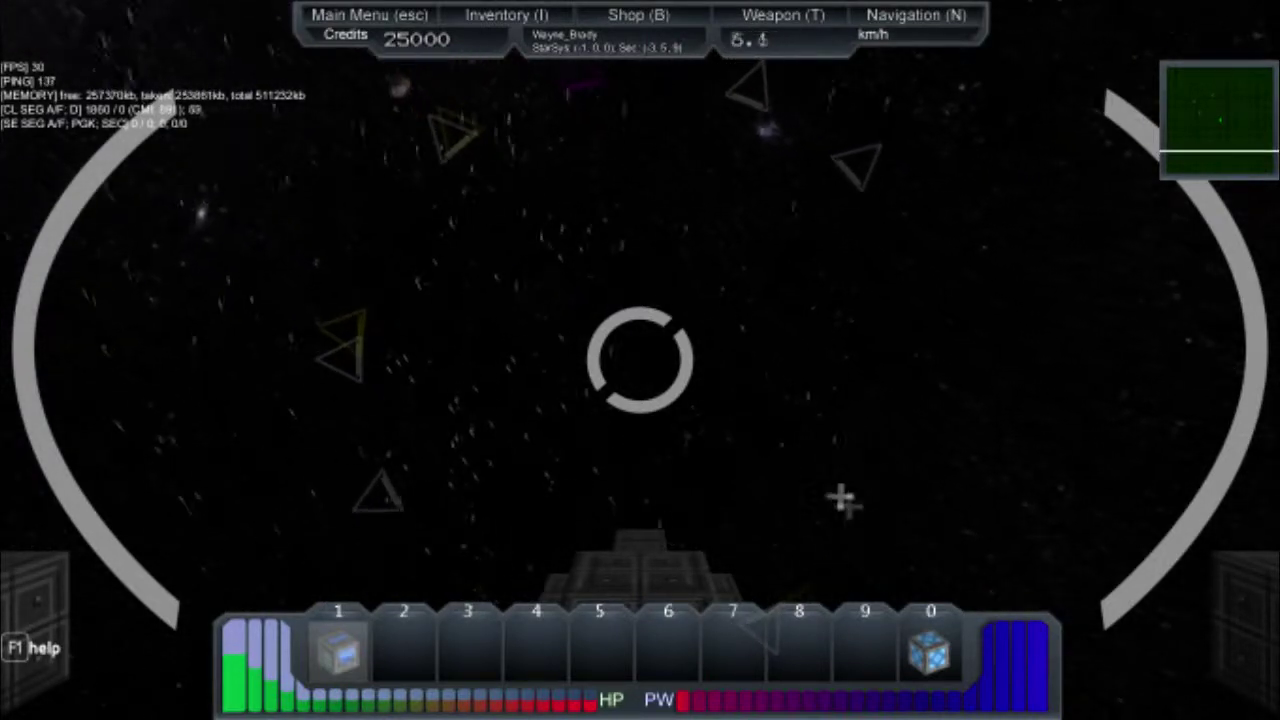
pyautogui.press('n')
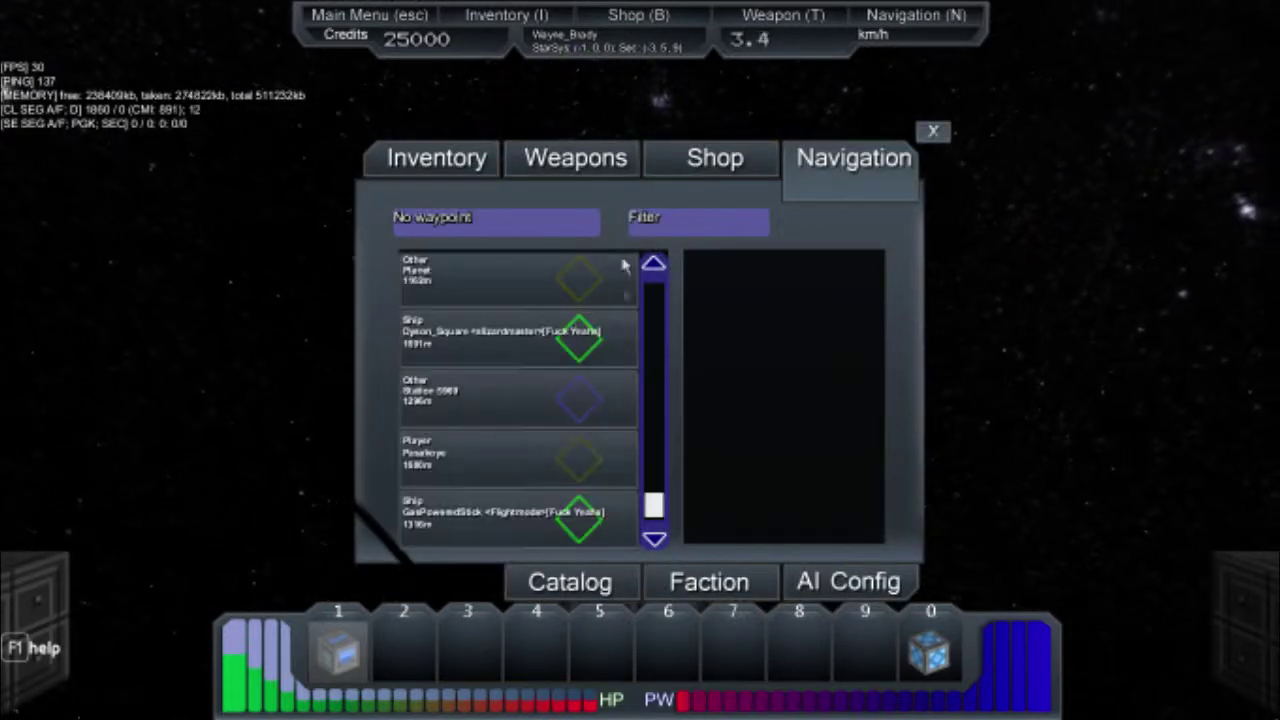
pyautogui.scroll(1, 548, 300)
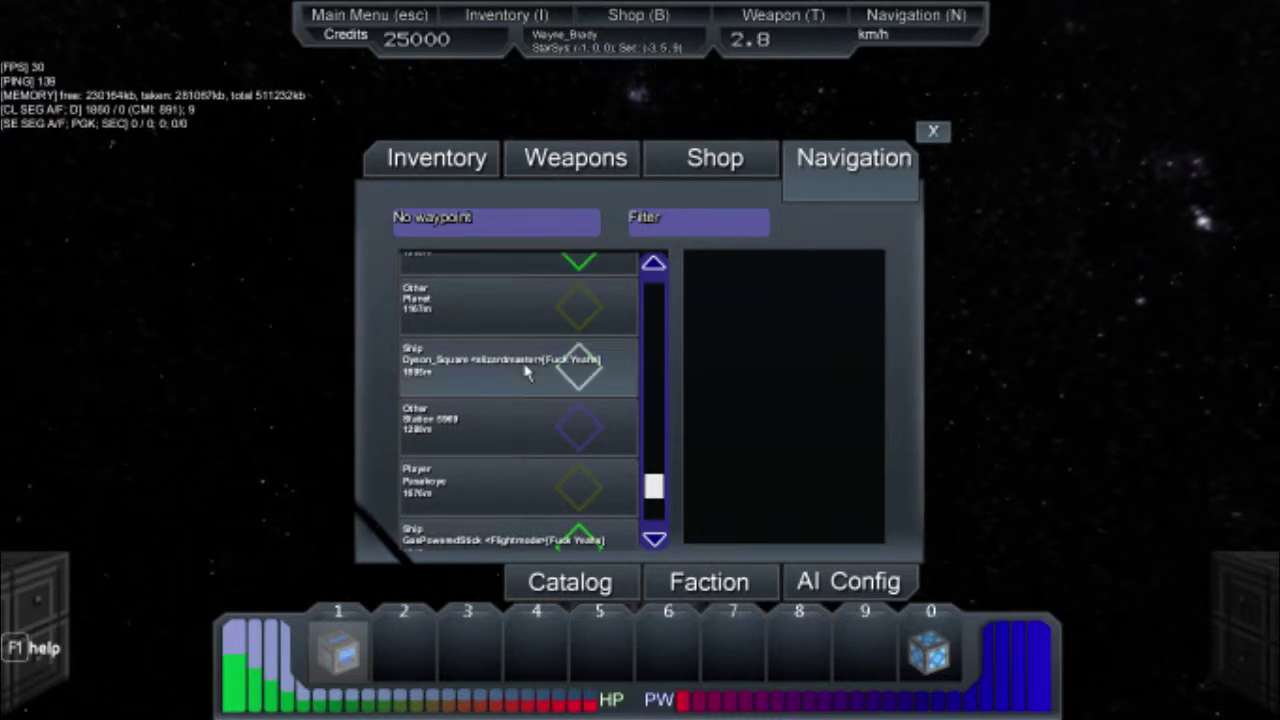
# Step: Leave the navigation panel and pitch the ship up toward the sector marker
pyautogui.click(935, 132)
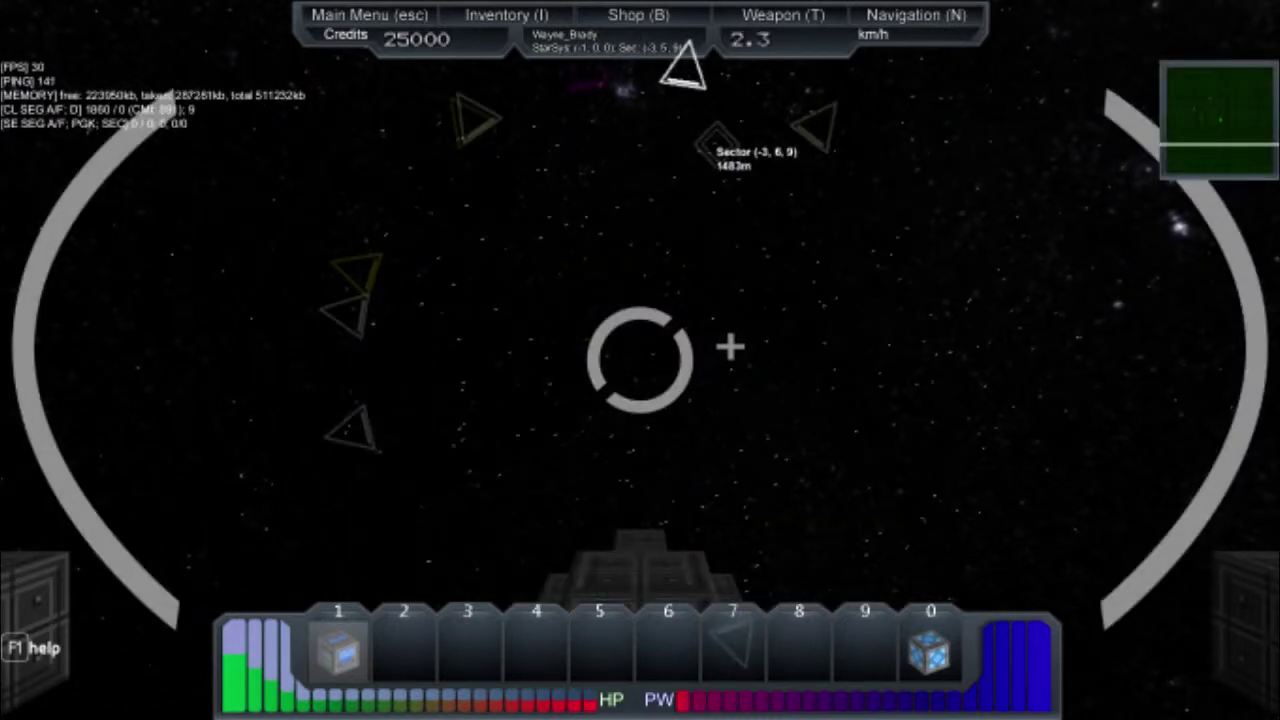
pyautogui.press('w')
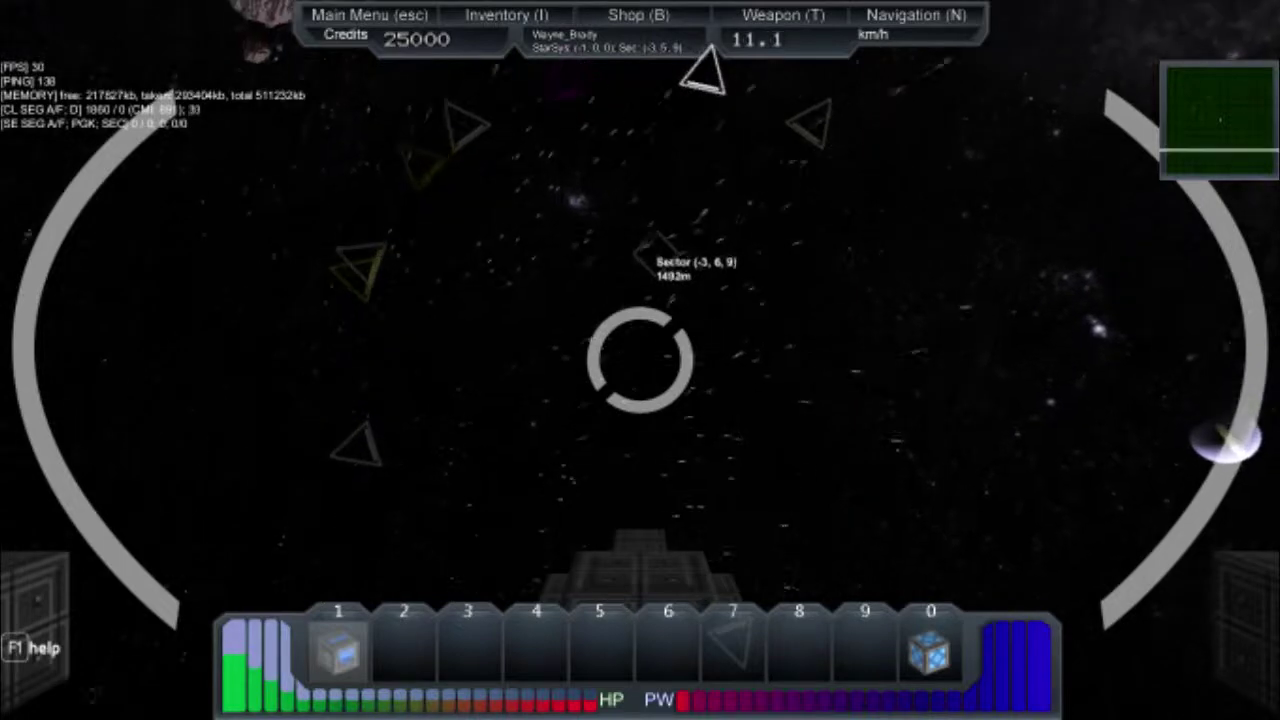
pyautogui.moveTo(640, 360); pyautogui.dragTo(640, 300)
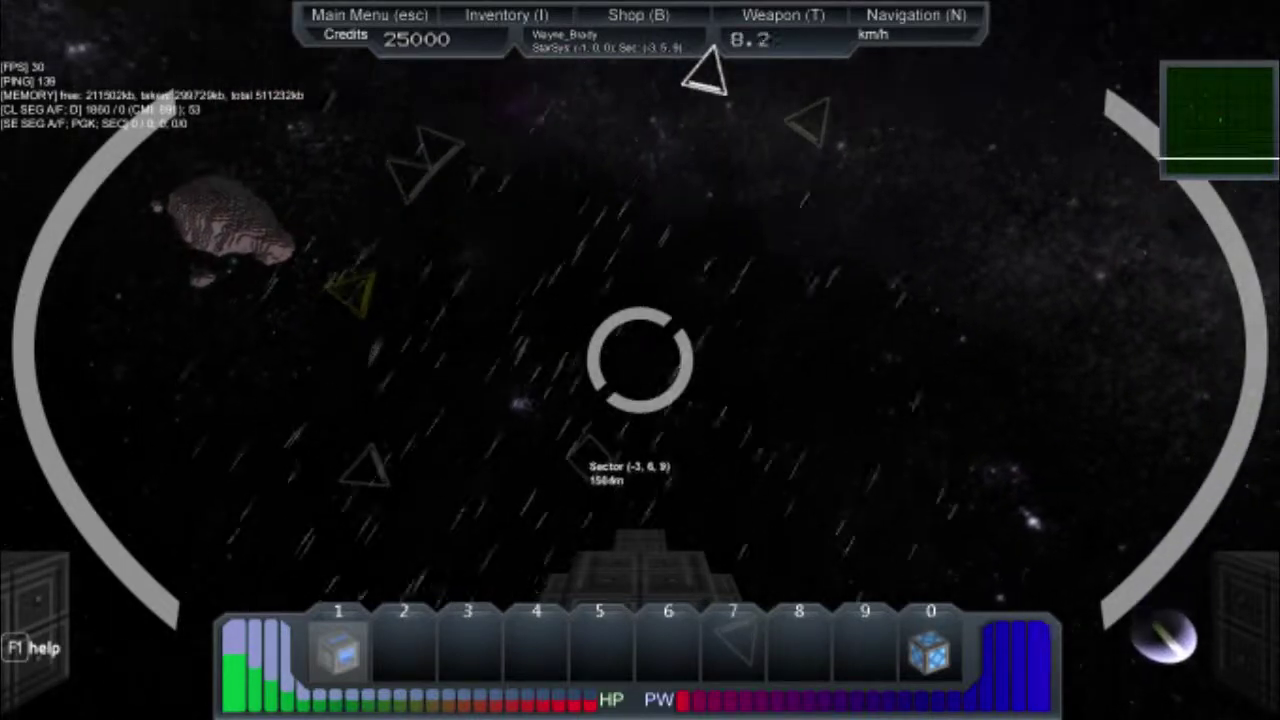
pyautogui.press('w')
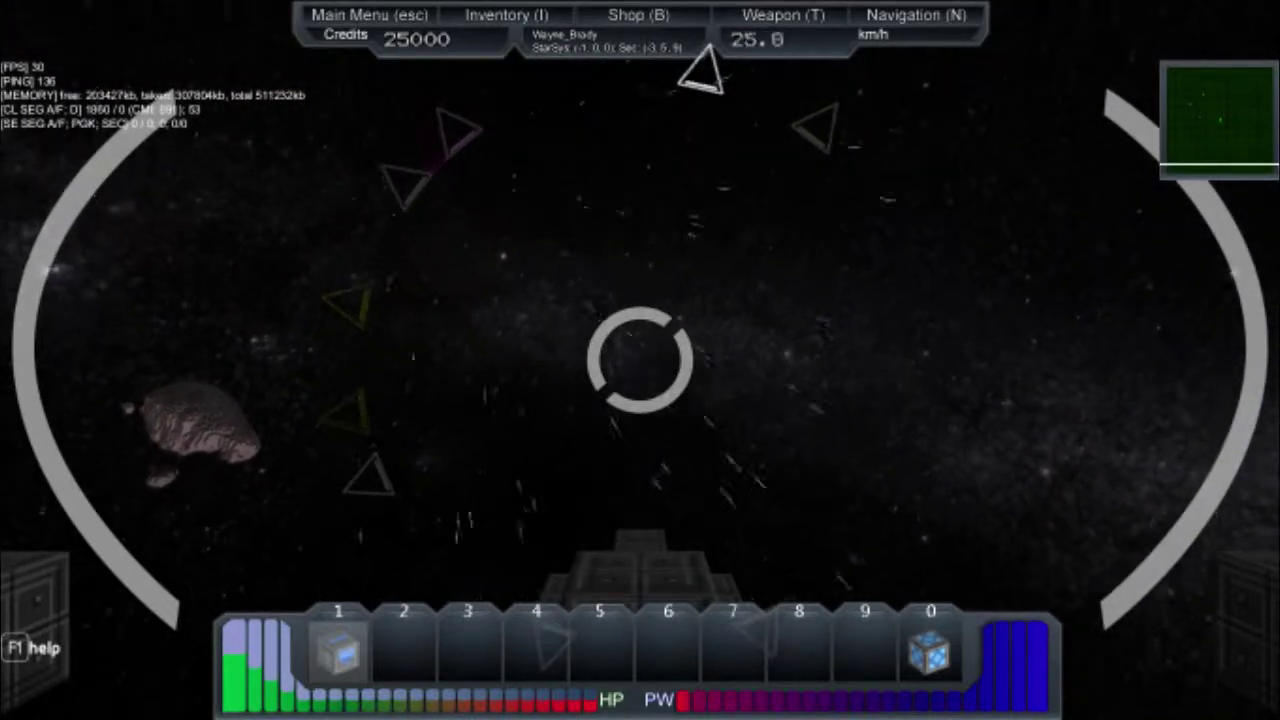
pyautogui.moveTo(640, 360); pyautogui.dragTo(640, 300)
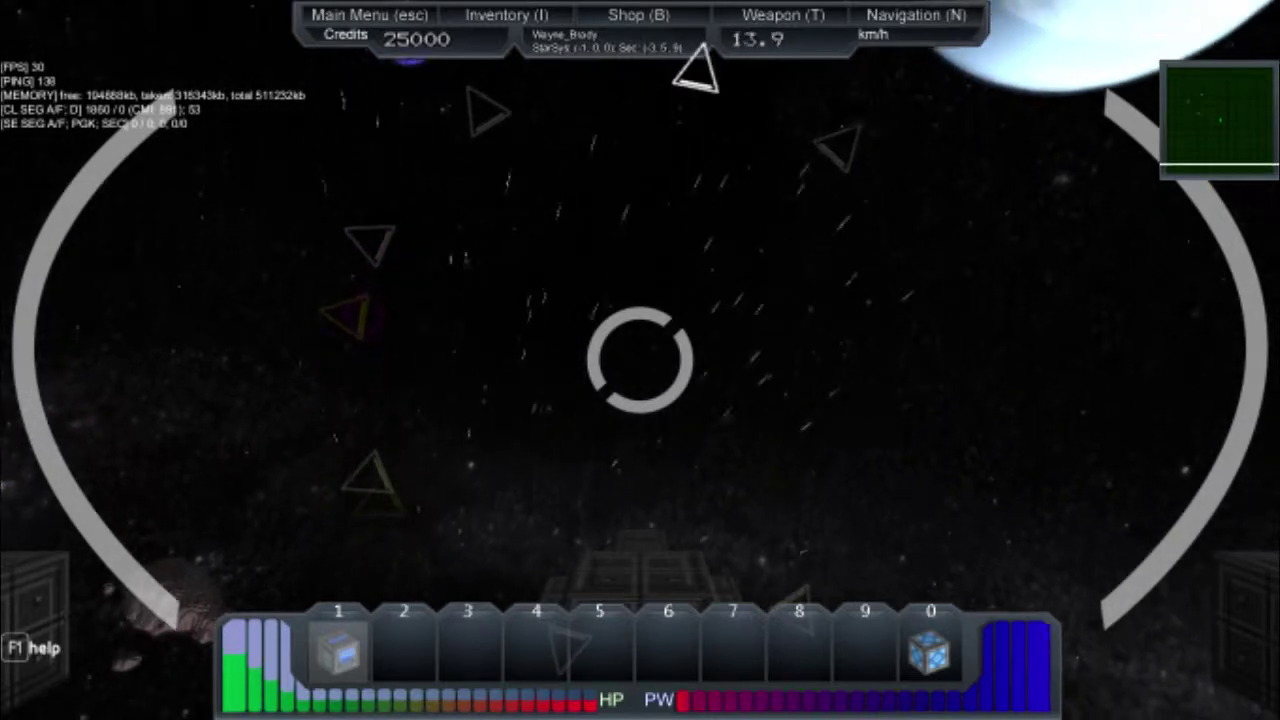
# Step: Speed past the planet and fly straight at the purple-blue station's marker
pyautogui.press('w')
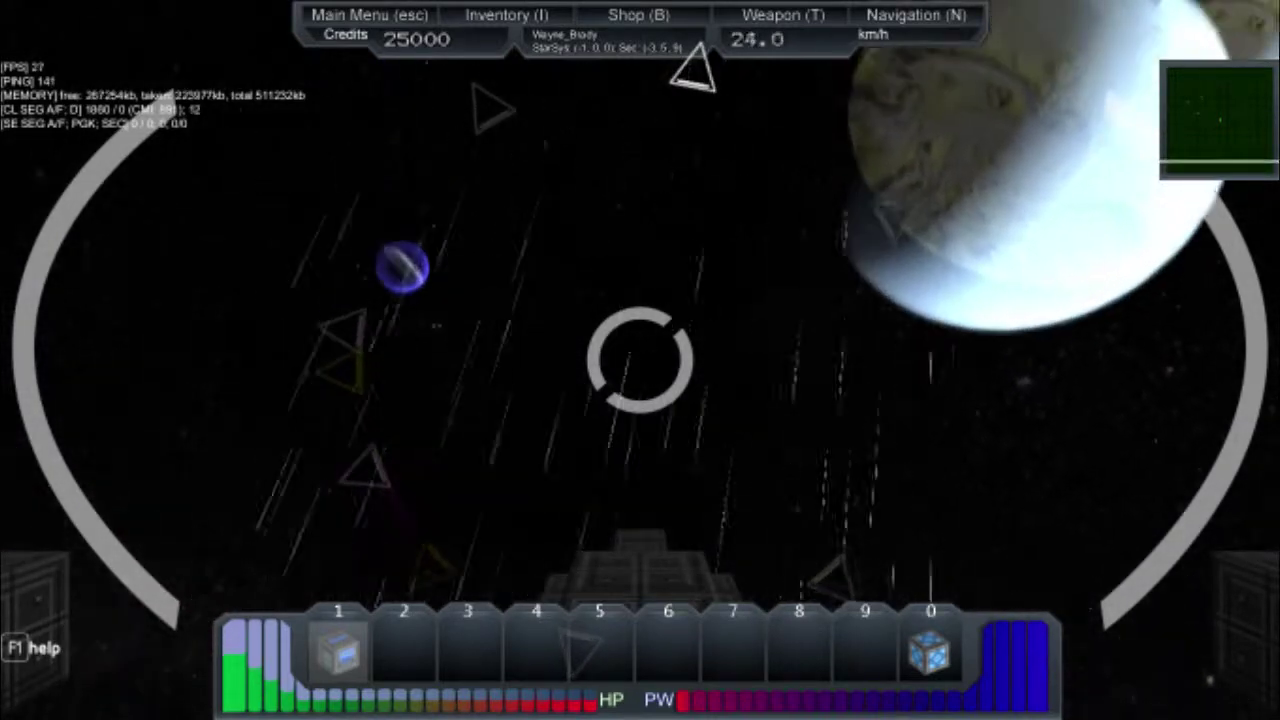
pyautogui.press('w')
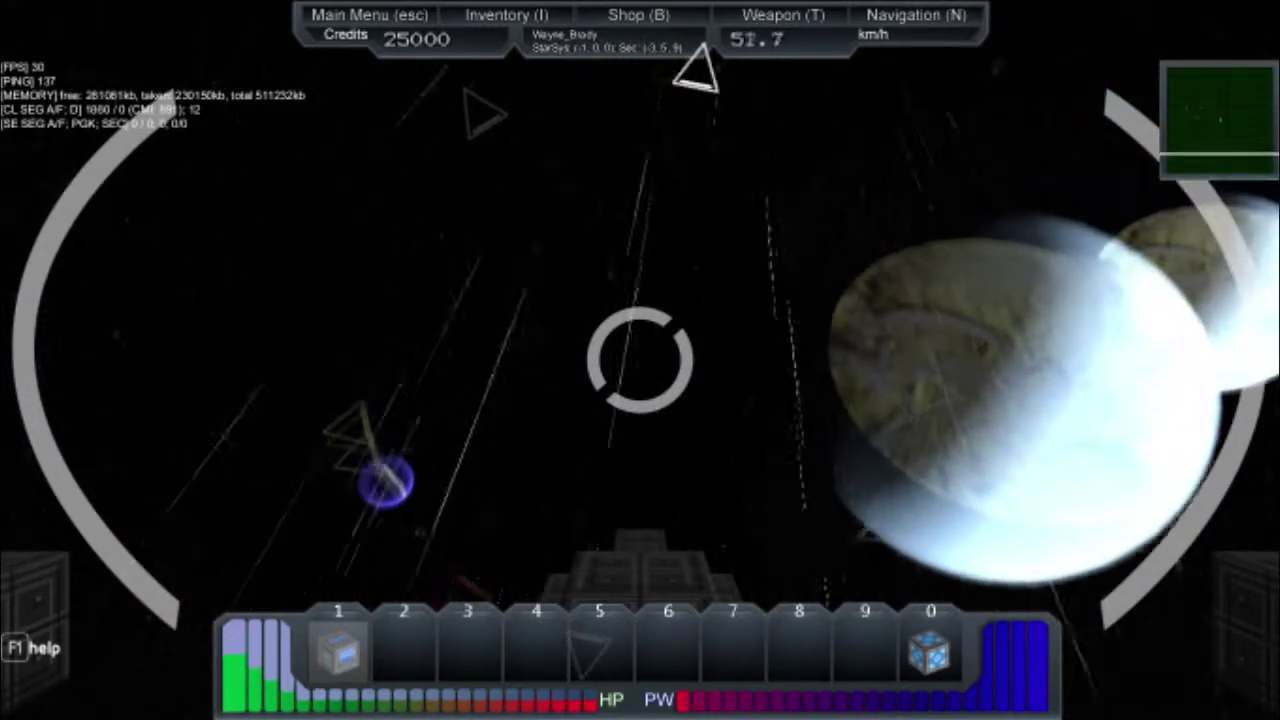
pyautogui.moveTo(640, 360); pyautogui.dragTo(640, 300)
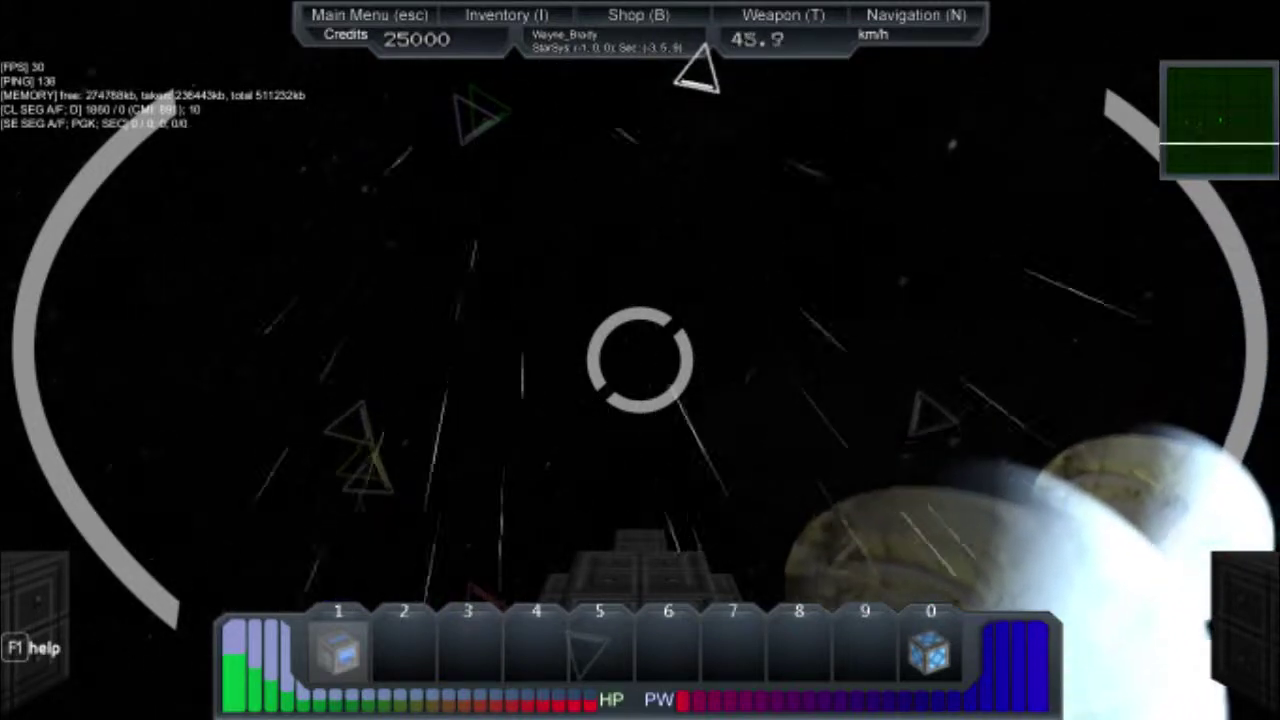
pyautogui.press('w')
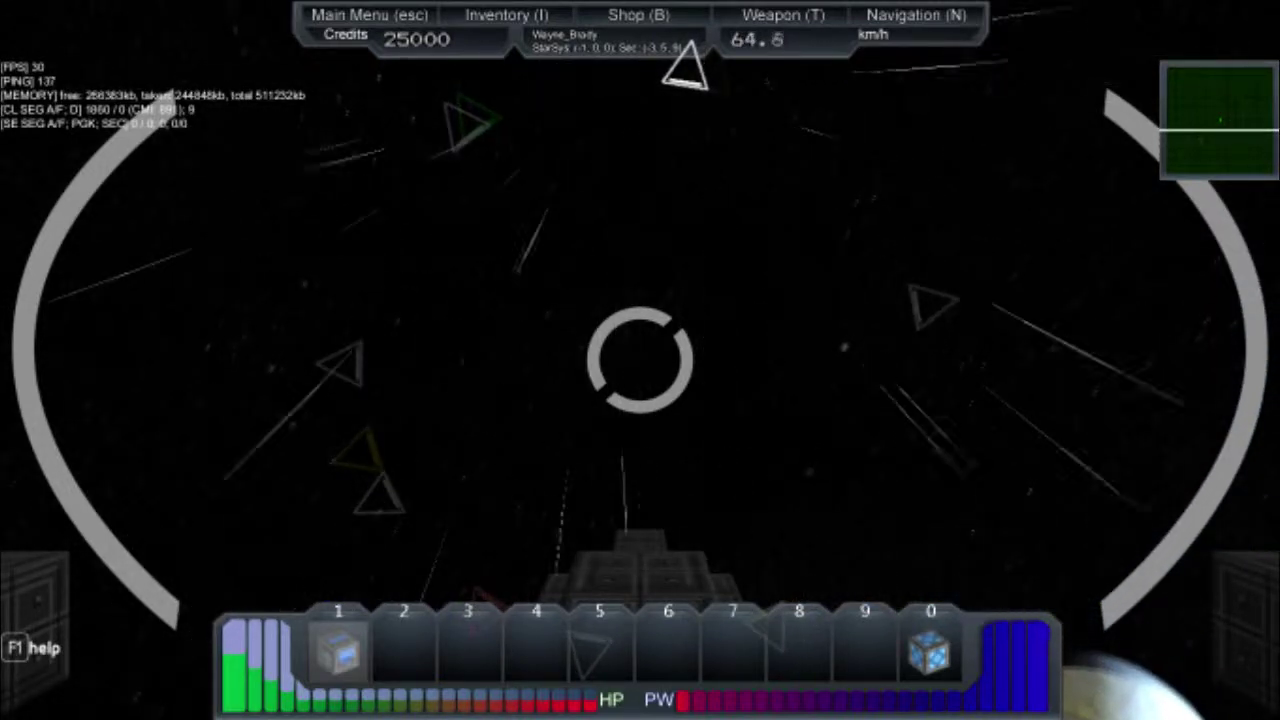
pyautogui.press('w')
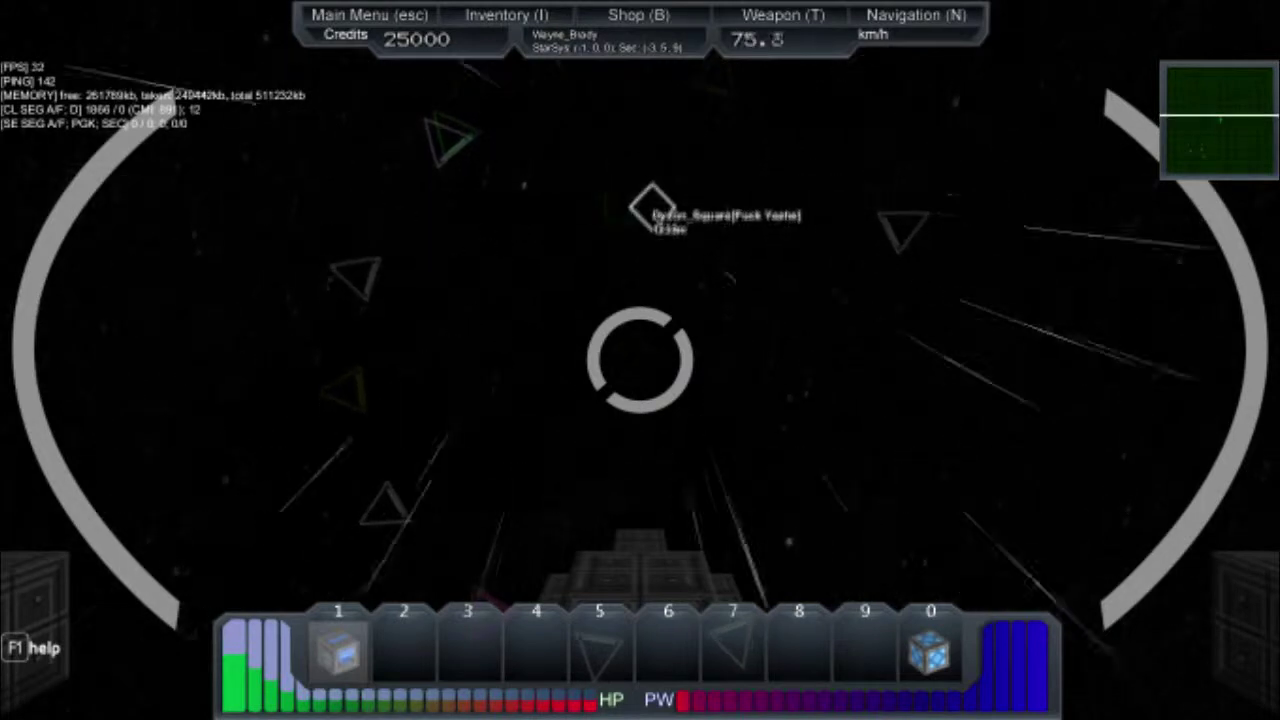
pyautogui.press('w')
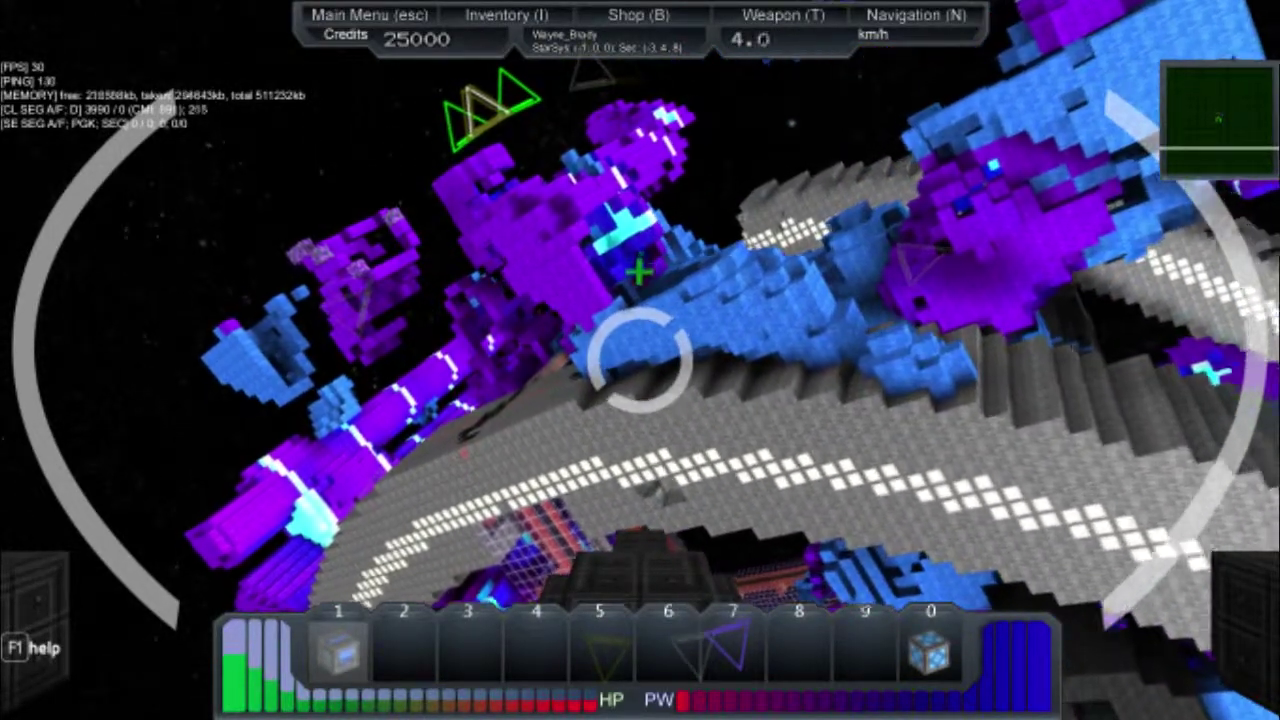
# Step: Drift forward over the station's gray ring, then leave the ship on foot
pyautogui.press('w')
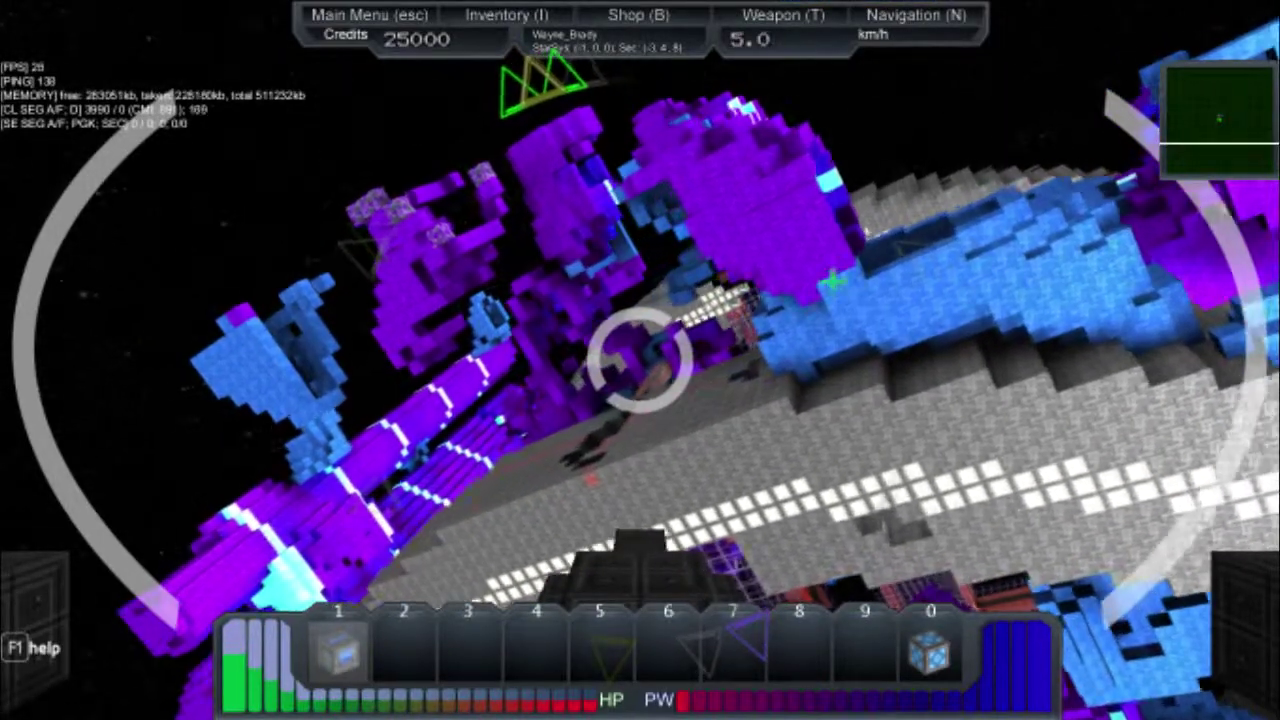
pyautogui.press('w')
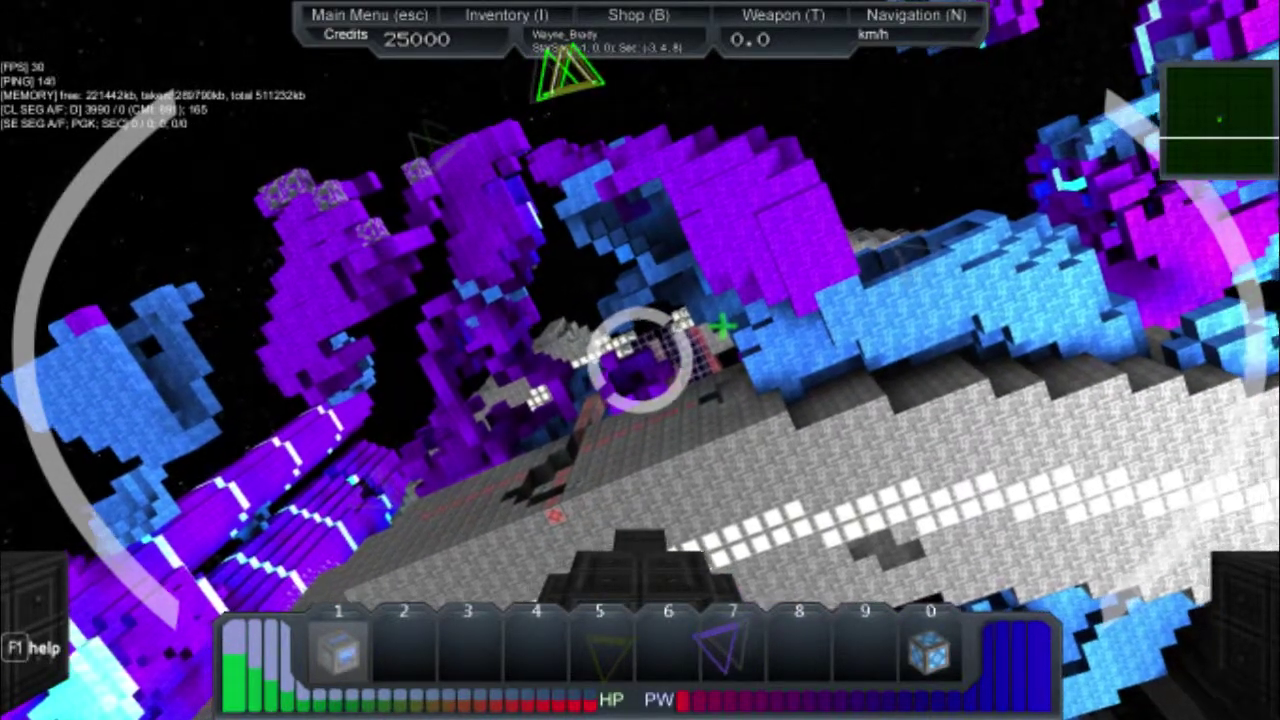
pyautogui.press('r')
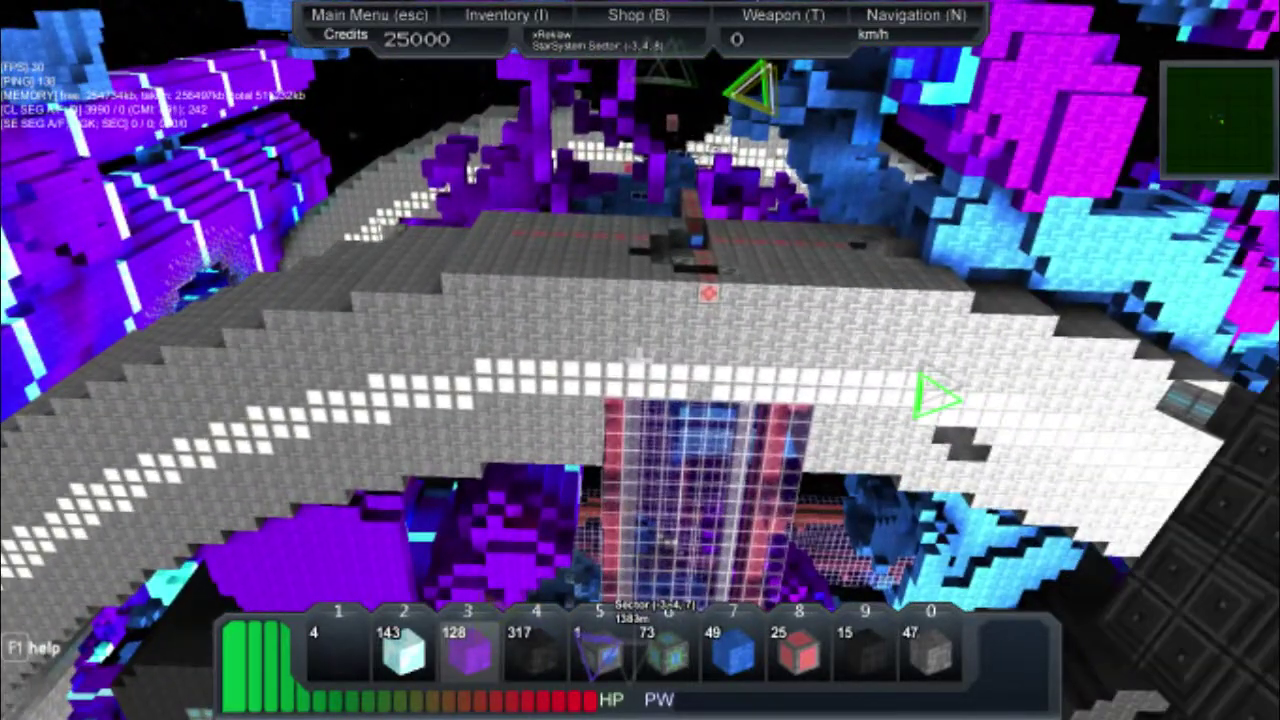
# Step: Move the 73, 49 blue, 25 red, 128 purple hull and 143 Ice Crystal stacks into the inventory
pyautogui.press('i')
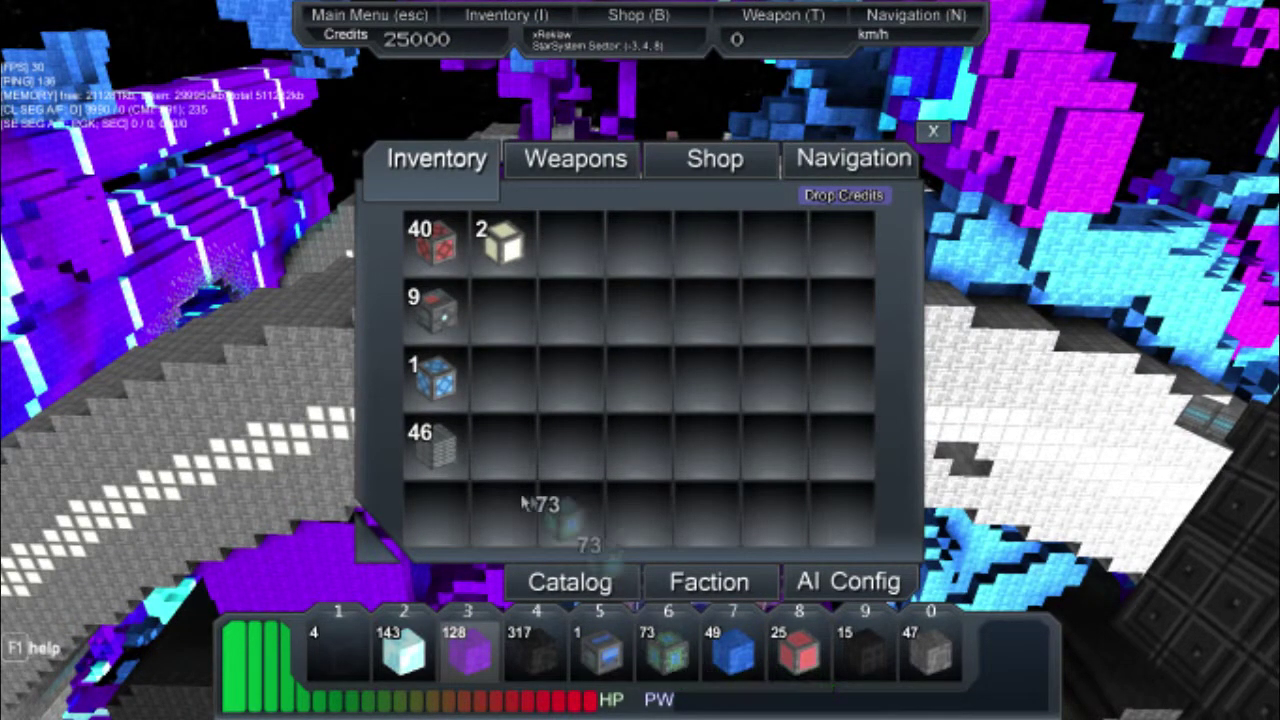
pyautogui.moveTo(680, 655); pyautogui.dragTo(435, 510)
pyautogui.moveTo(735, 655); pyautogui.dragTo(470, 530)
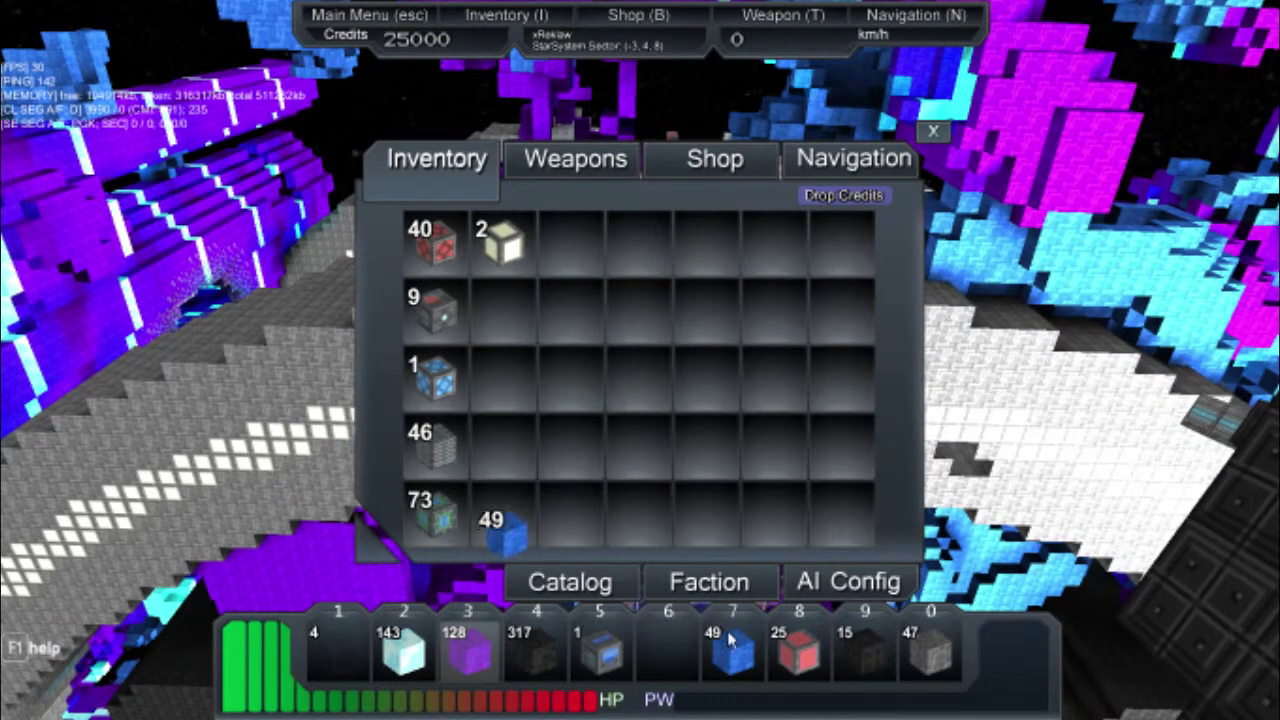
pyautogui.keyDown('shift'); pyautogui.click(730, 640); pyautogui.keyUp('shift')
pyautogui.keyDown('shift'); pyautogui.click(790, 650); pyautogui.keyUp('shift')
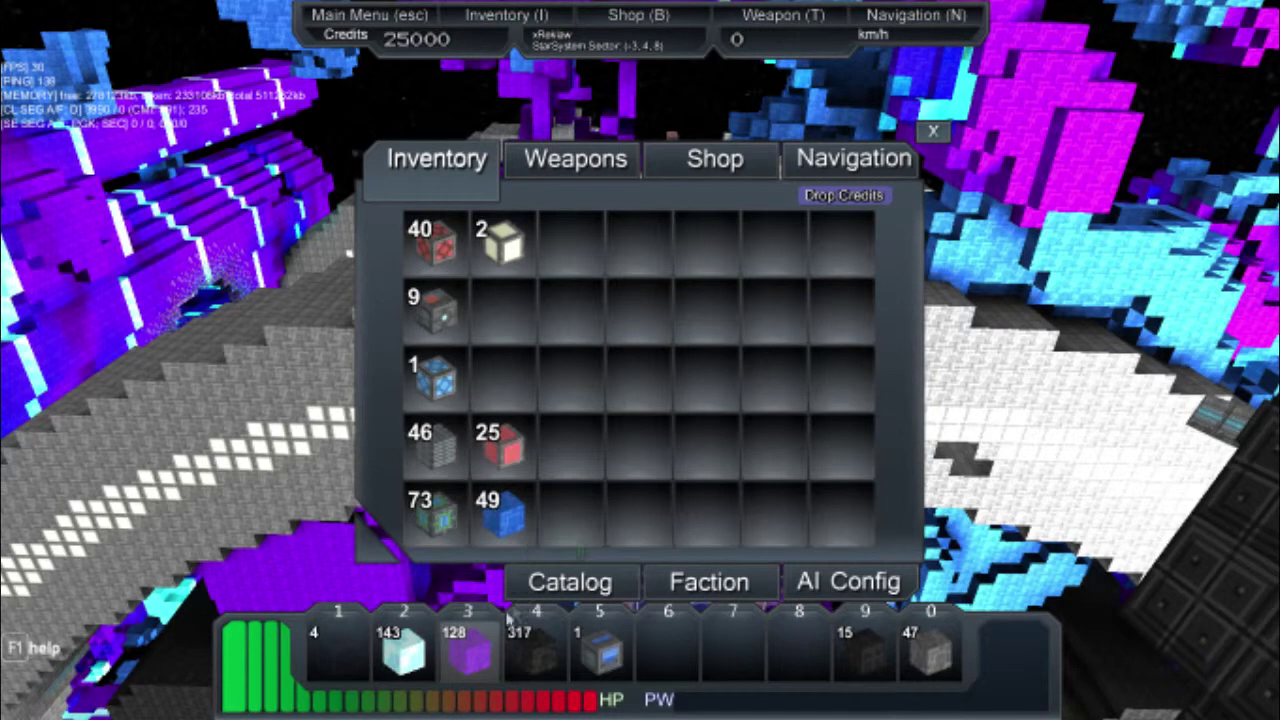
pyautogui.moveTo(465, 650); pyautogui.dragTo(500, 375)
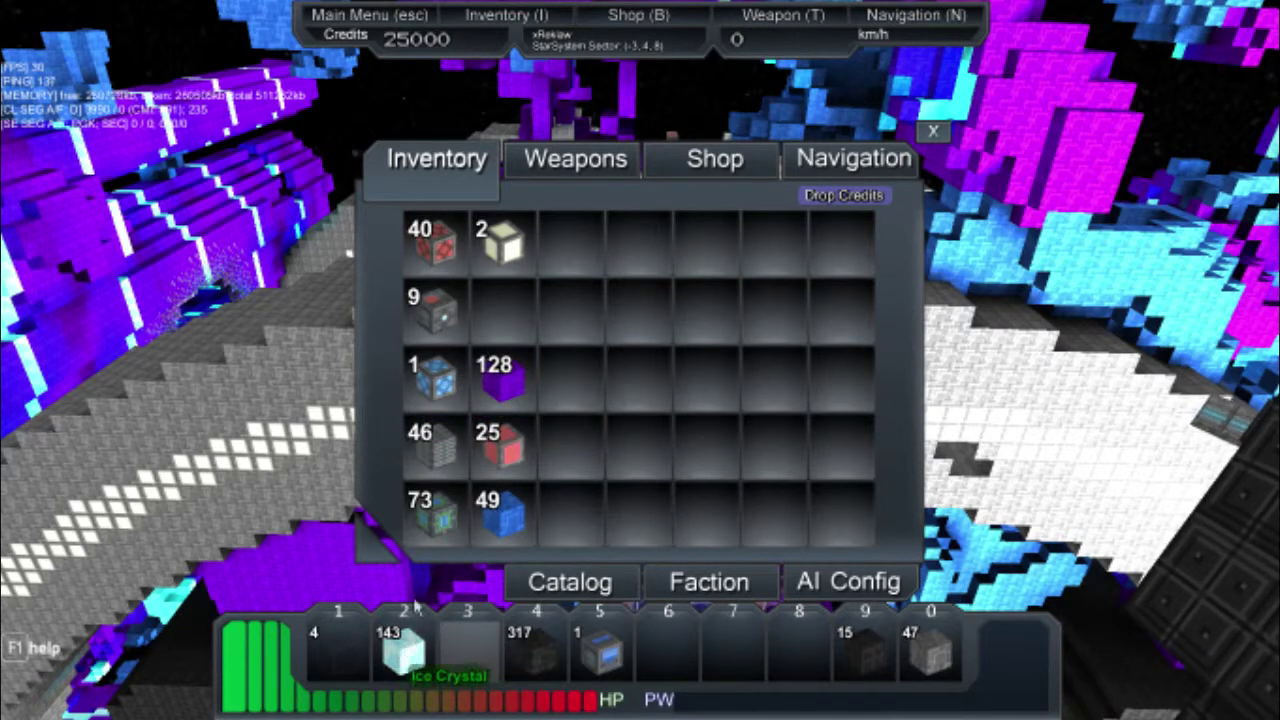
pyautogui.moveTo(405, 650); pyautogui.dragTo(500, 310)
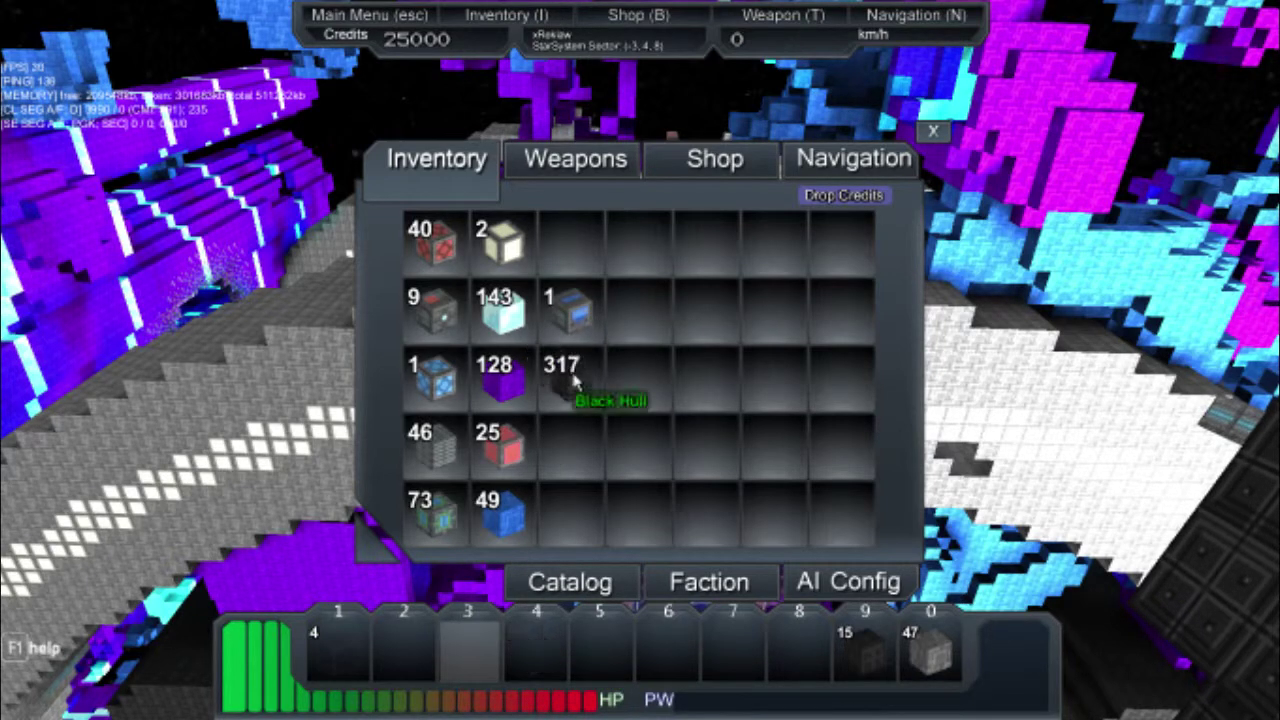
# Step: Store the 317 Black Hull, swap it with the Weapons Computer, and close the inventory
pyautogui.moveTo(572, 378); pyautogui.dragTo(575, 308)
pyautogui.click(575, 375)
pyautogui.moveTo(578, 355); pyautogui.dragTo(570, 240)
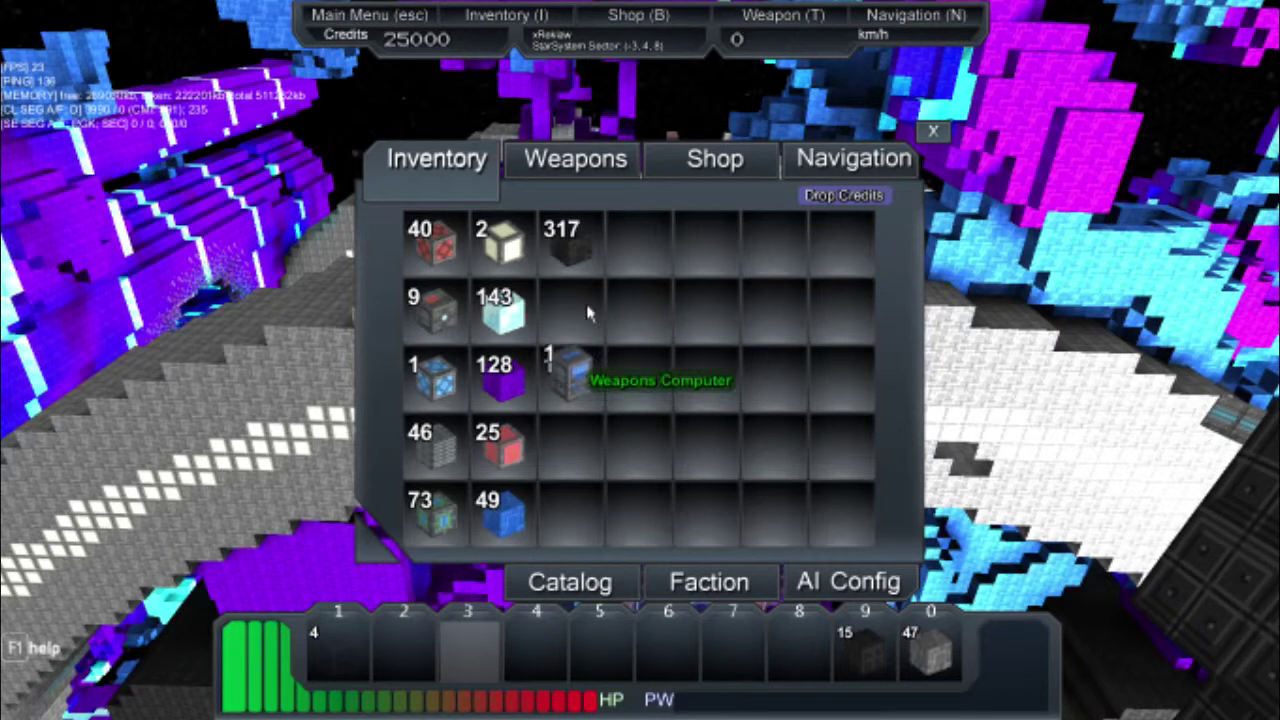
pyautogui.click(716, 159)
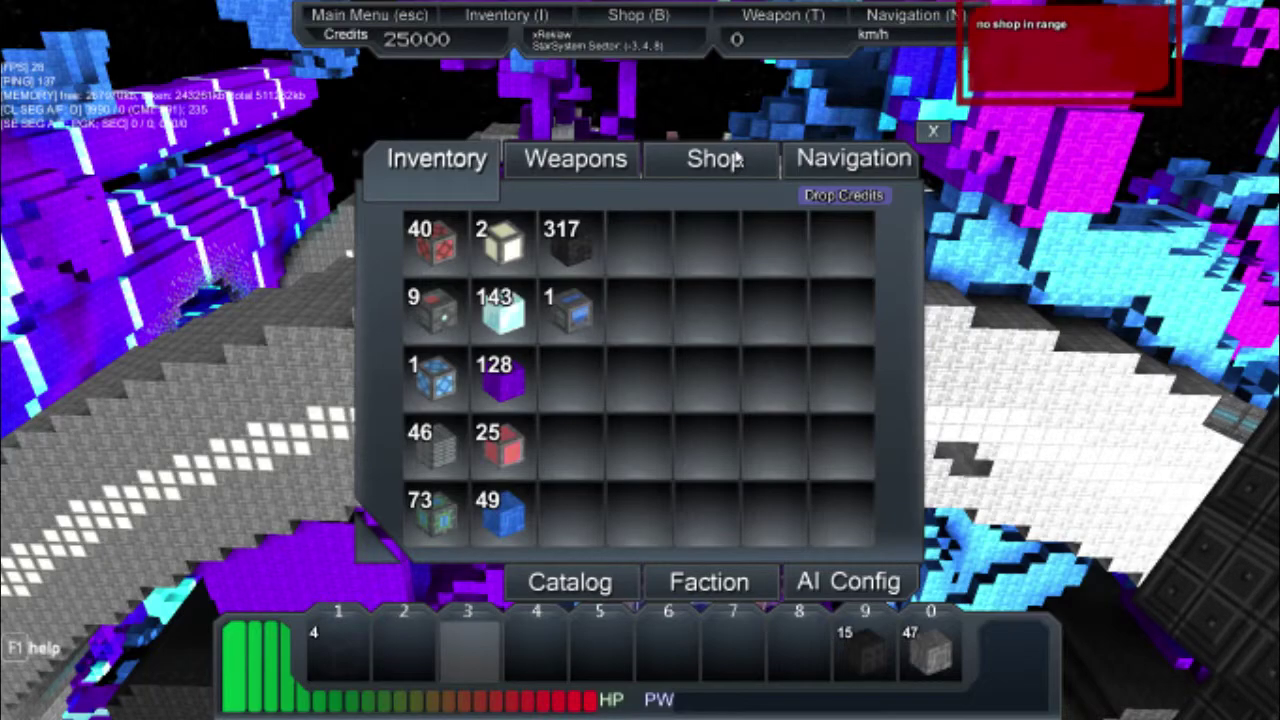
pyautogui.click(933, 132)
pyautogui.moveTo(640, 360); pyautogui.dragTo(640, 360)
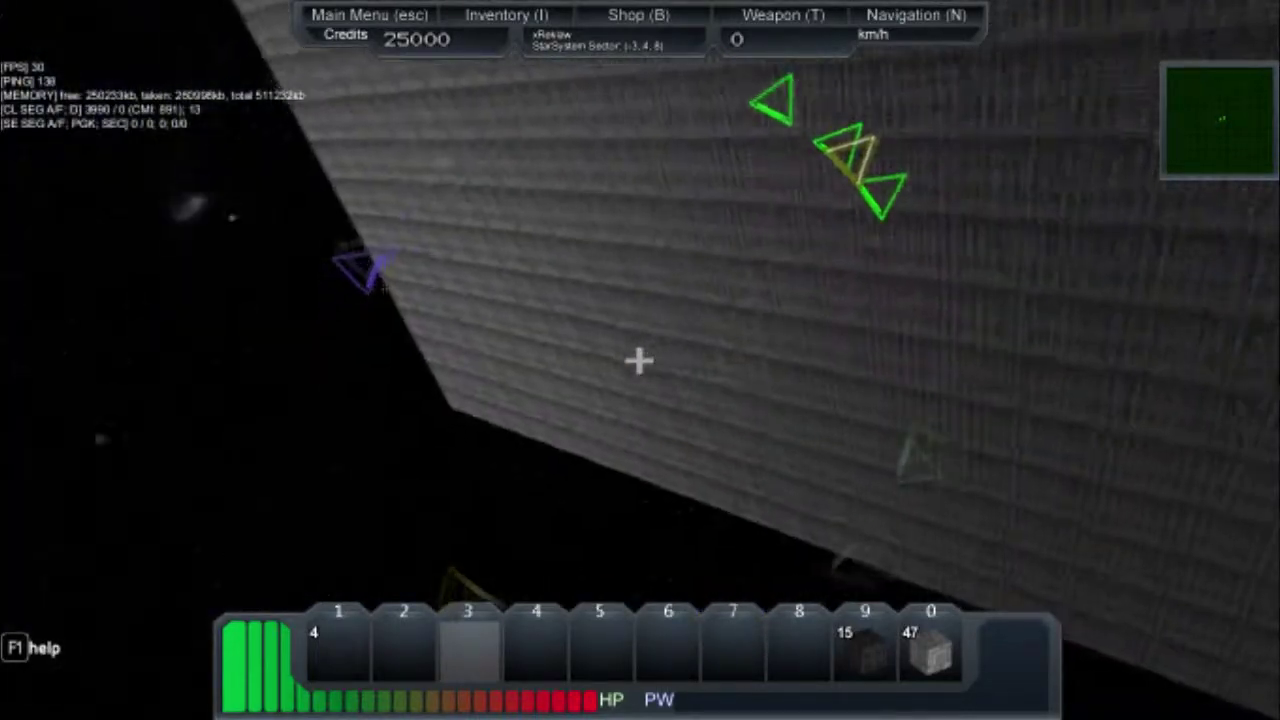
# Step: Put the 25 Red light blocks on hotbar slot 5 through the inventory
pyautogui.press('i')
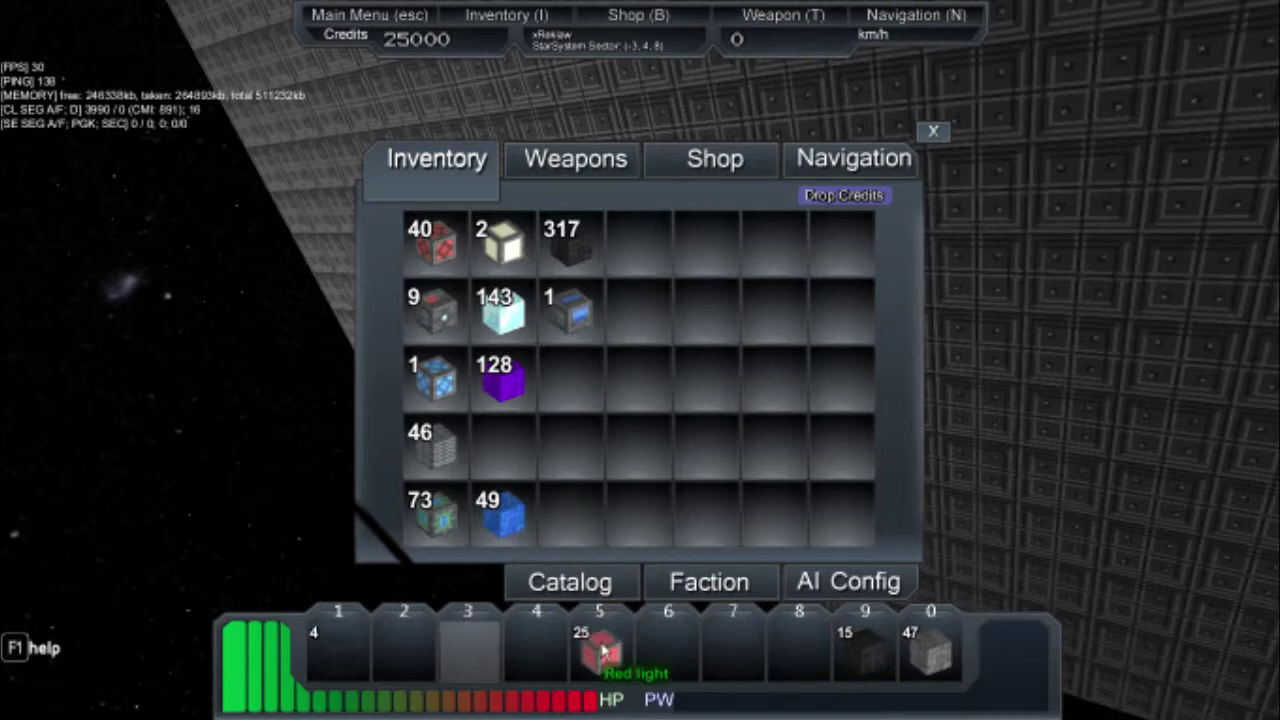
pyautogui.press('Escape')
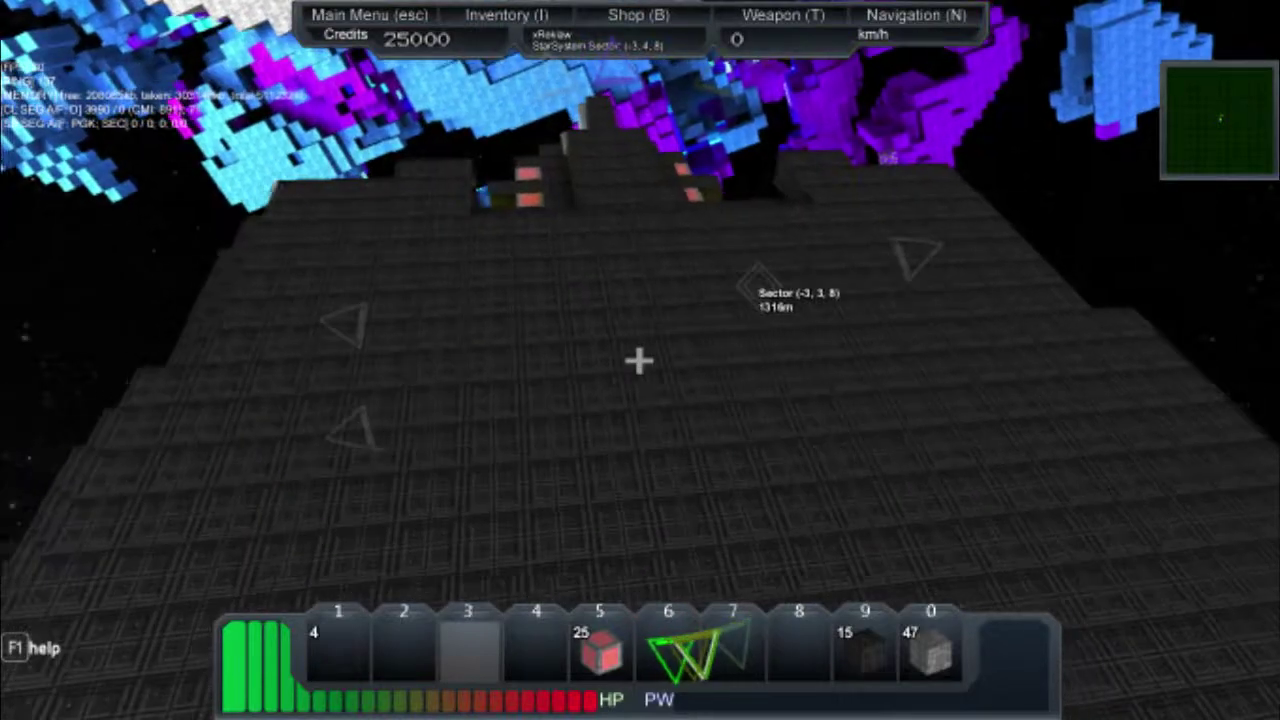
# Step: Remove a hardened hull block from the black deck and fill the gap with a red light
pyautogui.press('7')
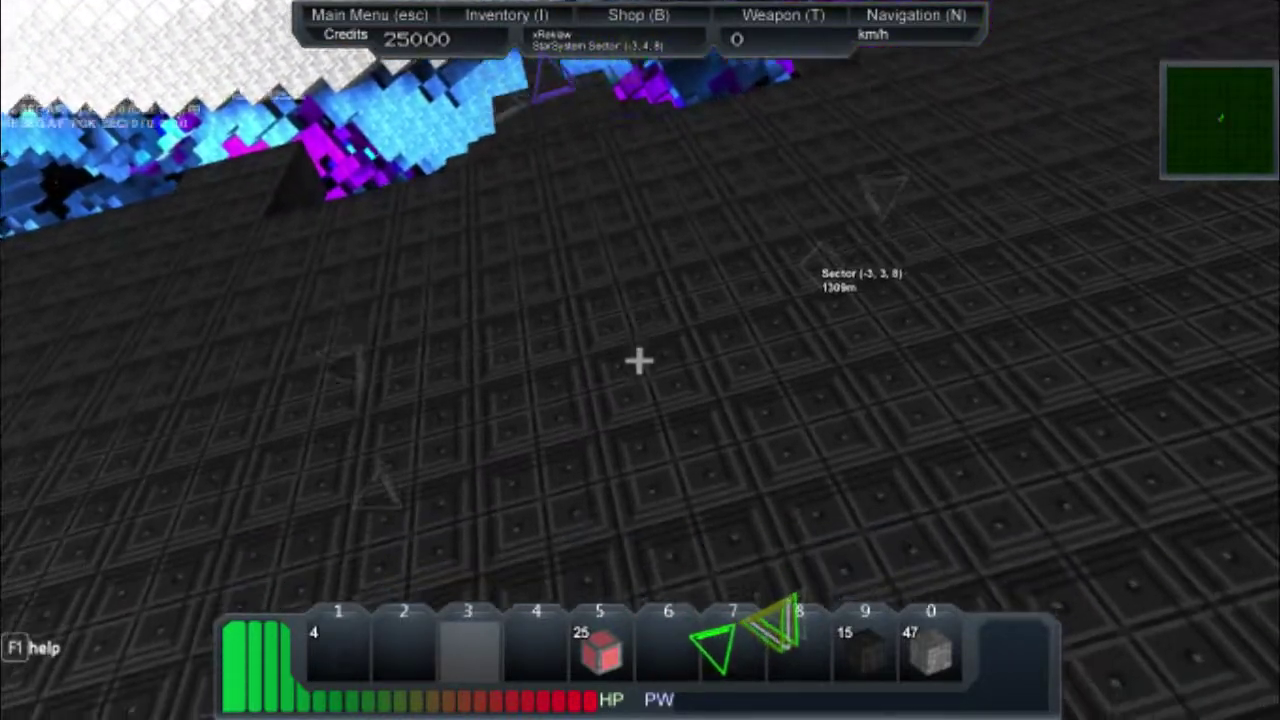
pyautogui.rightClick(638, 362)
pyautogui.scroll(2, 638, 362)
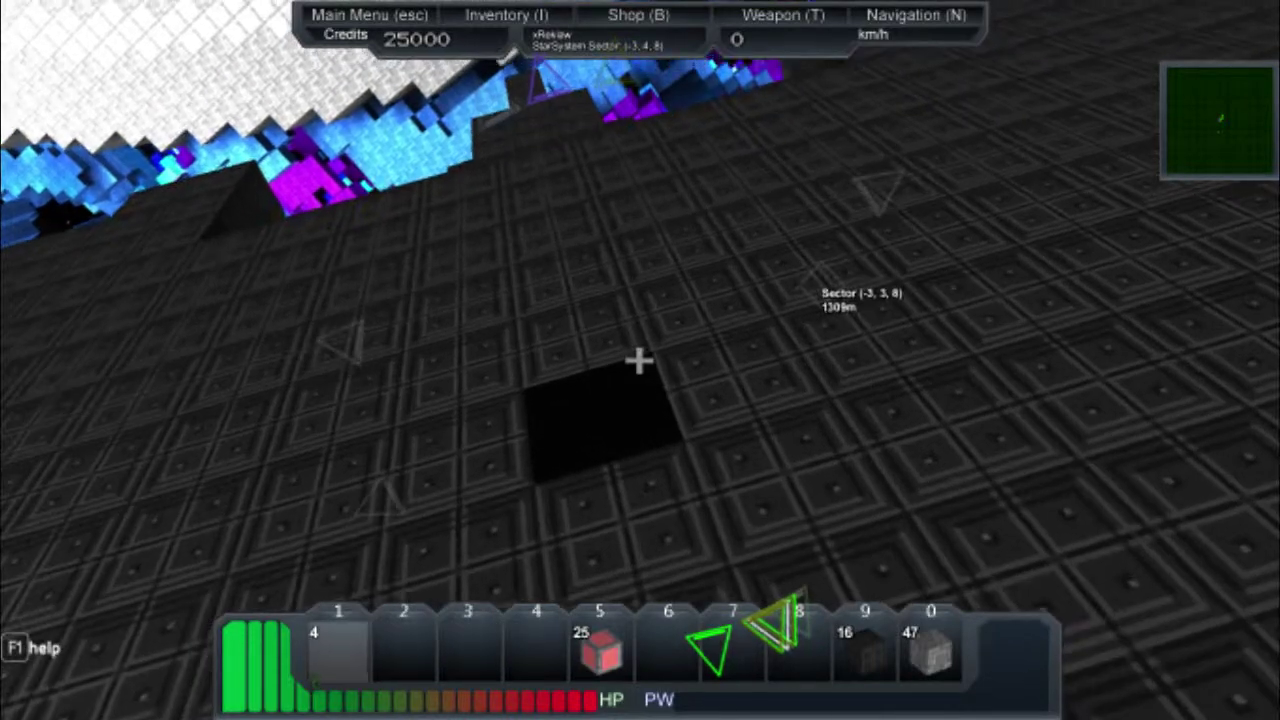
pyautogui.scroll(-4, 638, 362)
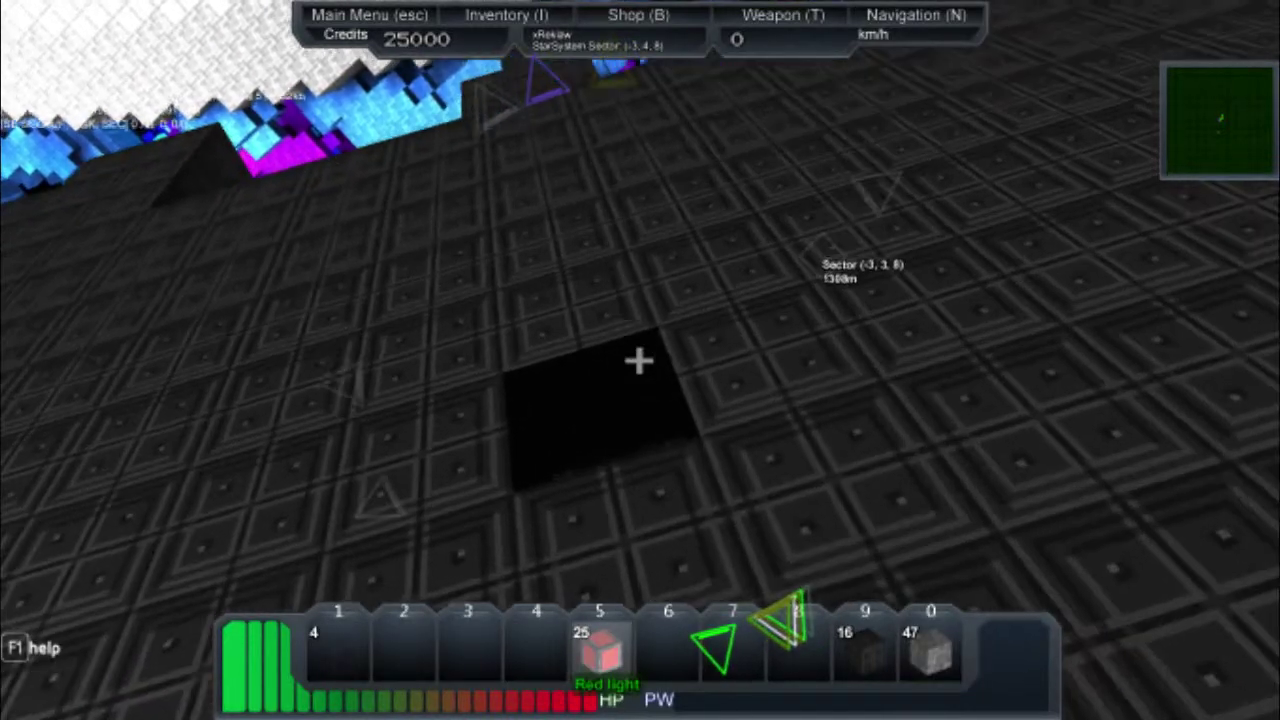
pyautogui.click(638, 362)
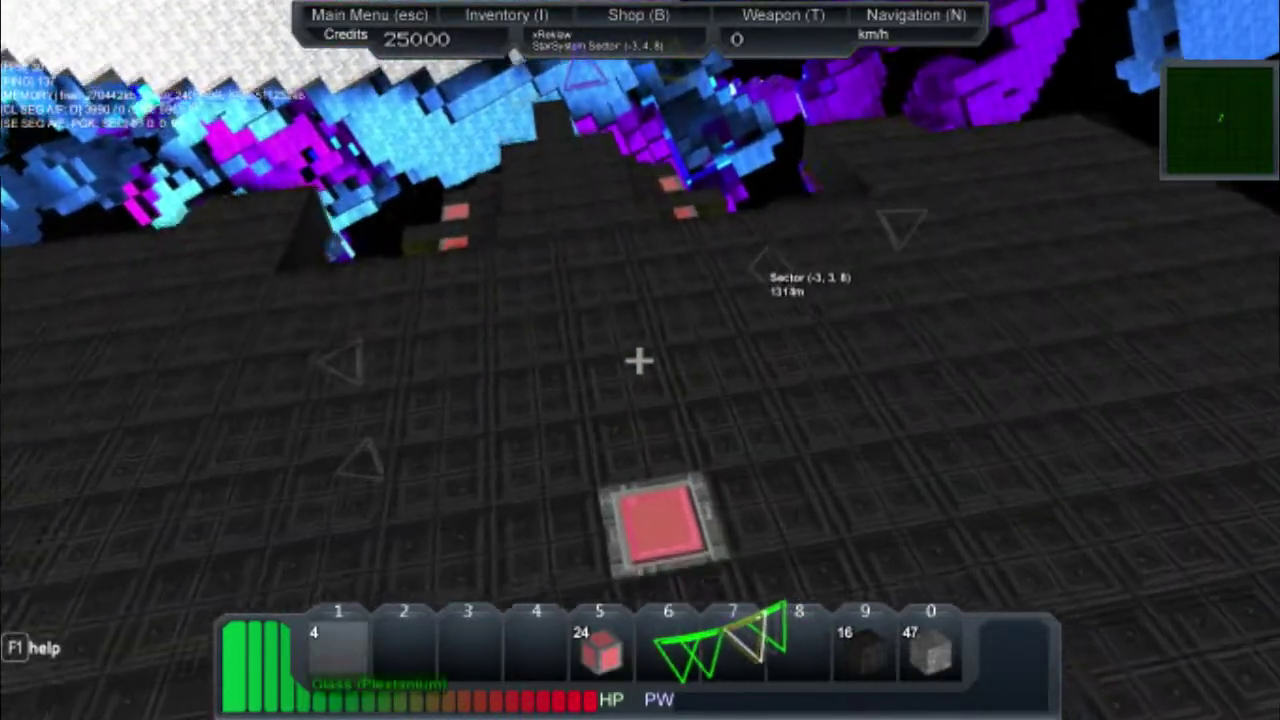
pyautogui.scroll(-3, 638, 360)
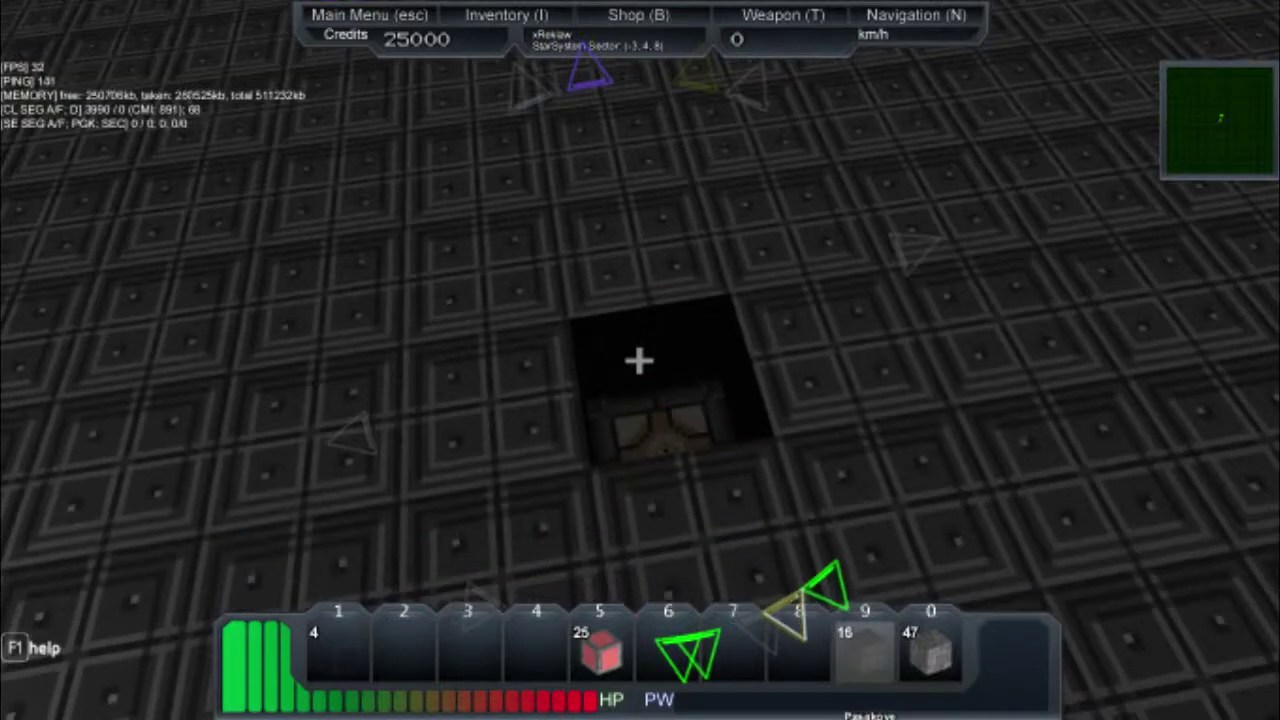
pyautogui.scroll(4, 638, 360)
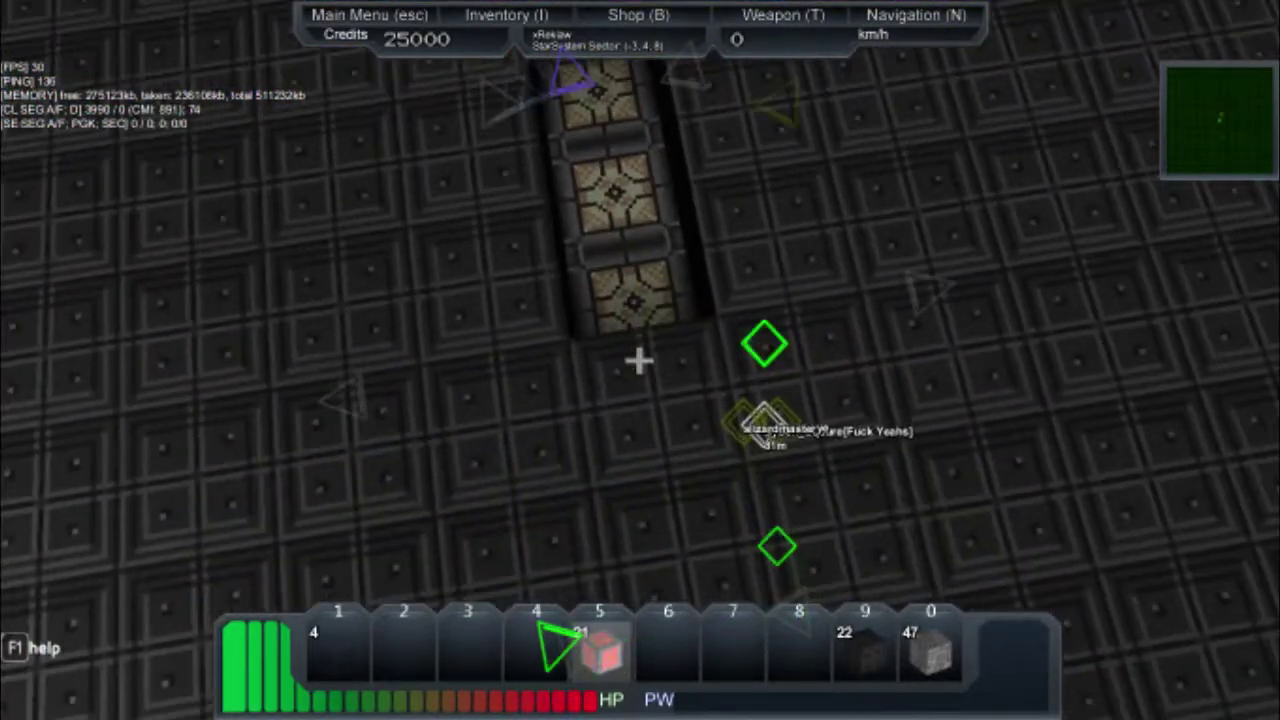
# Step: Remove a column block and place light blocks down the length of the trench
pyautogui.rightClick(640, 360)
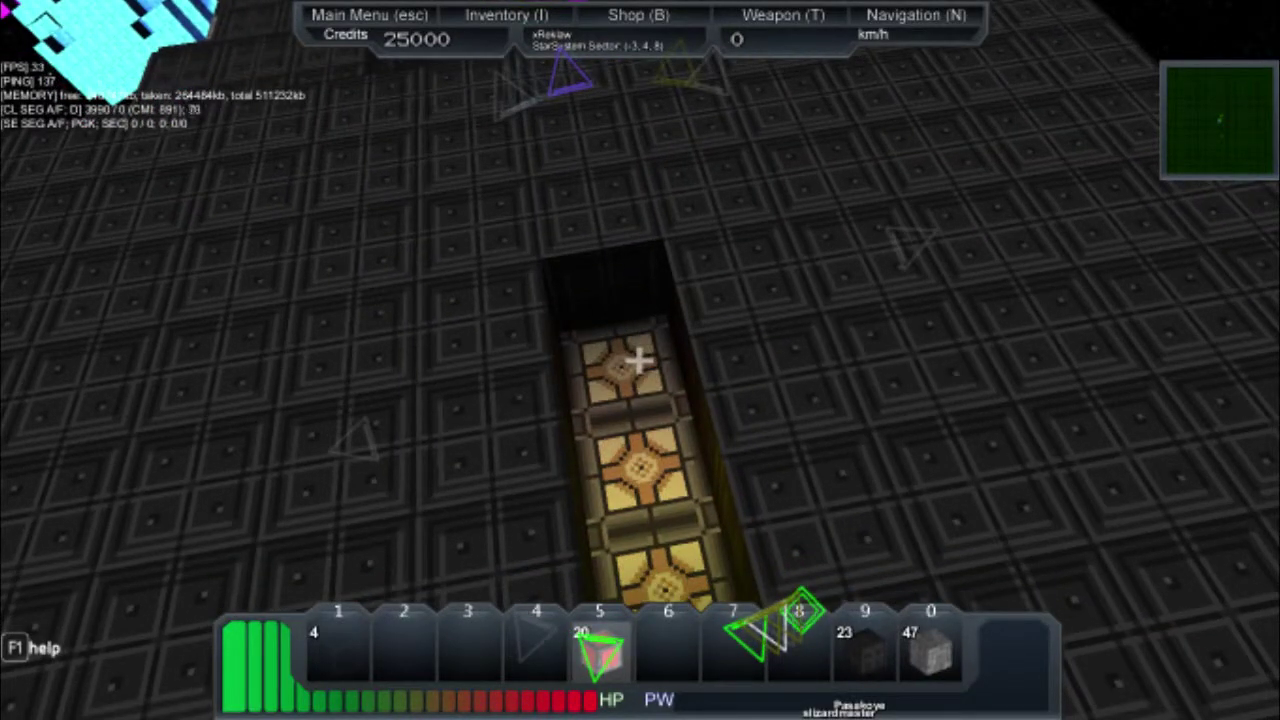
pyautogui.click(640, 360)
pyautogui.click(640, 360)
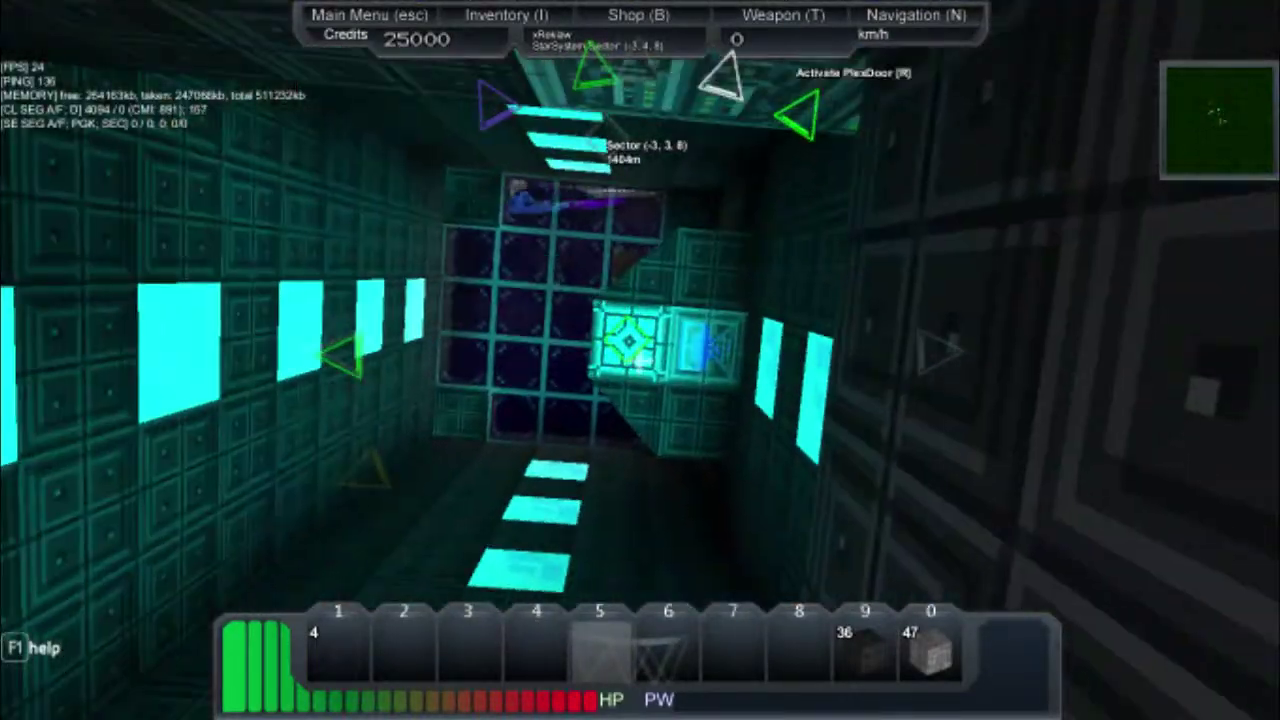
# Step: Enter Flight Mode from the core and bind the Salvage Computer in the Weapons panel
pyautogui.press('r')
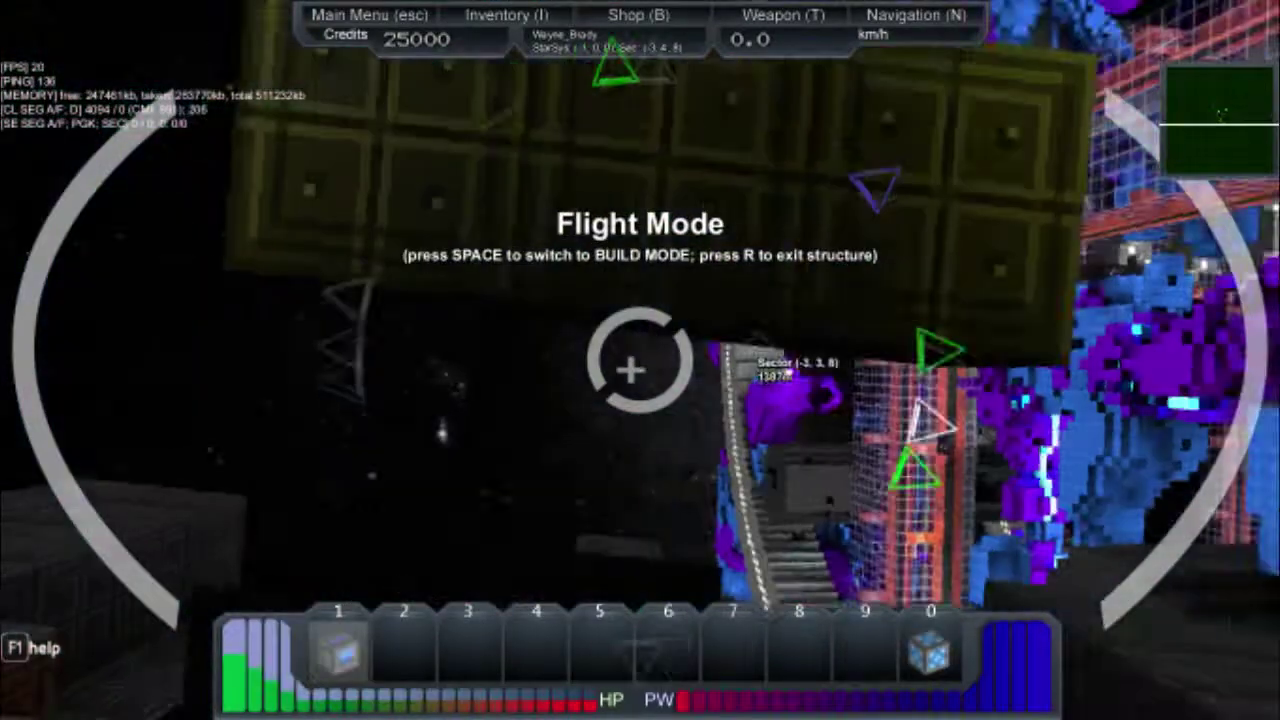
pyautogui.press('t')
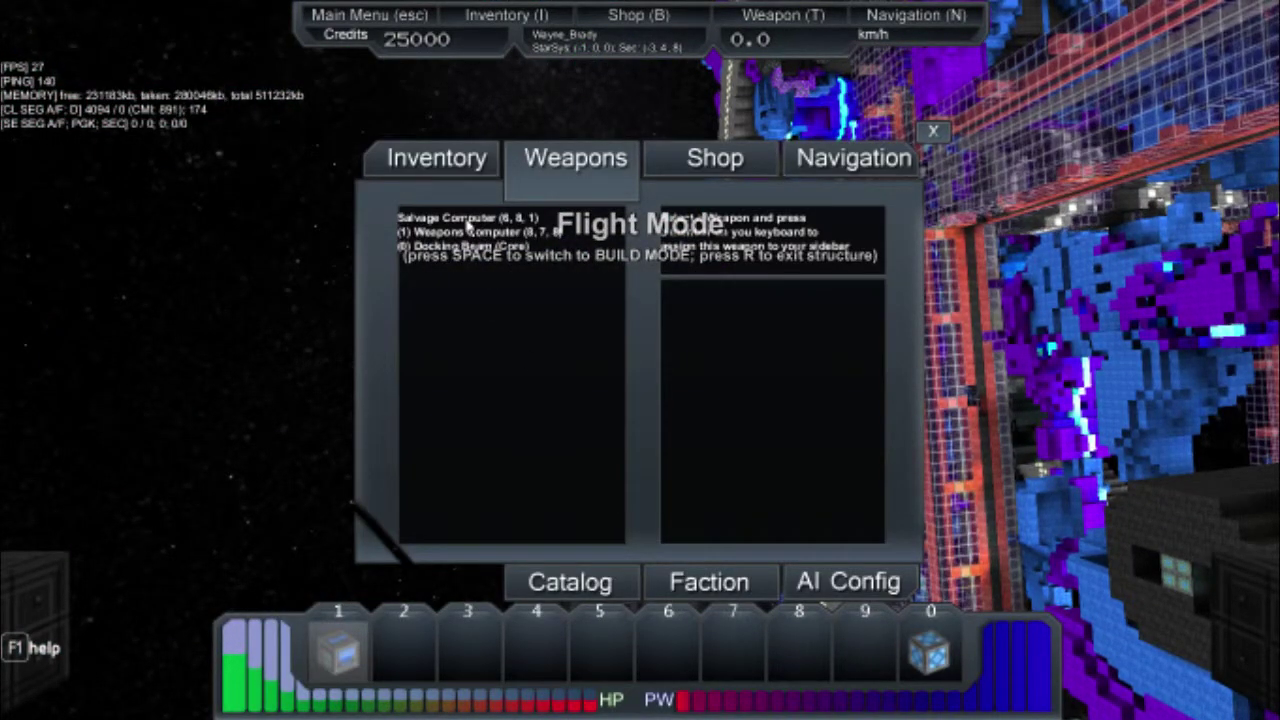
pyautogui.press('1')
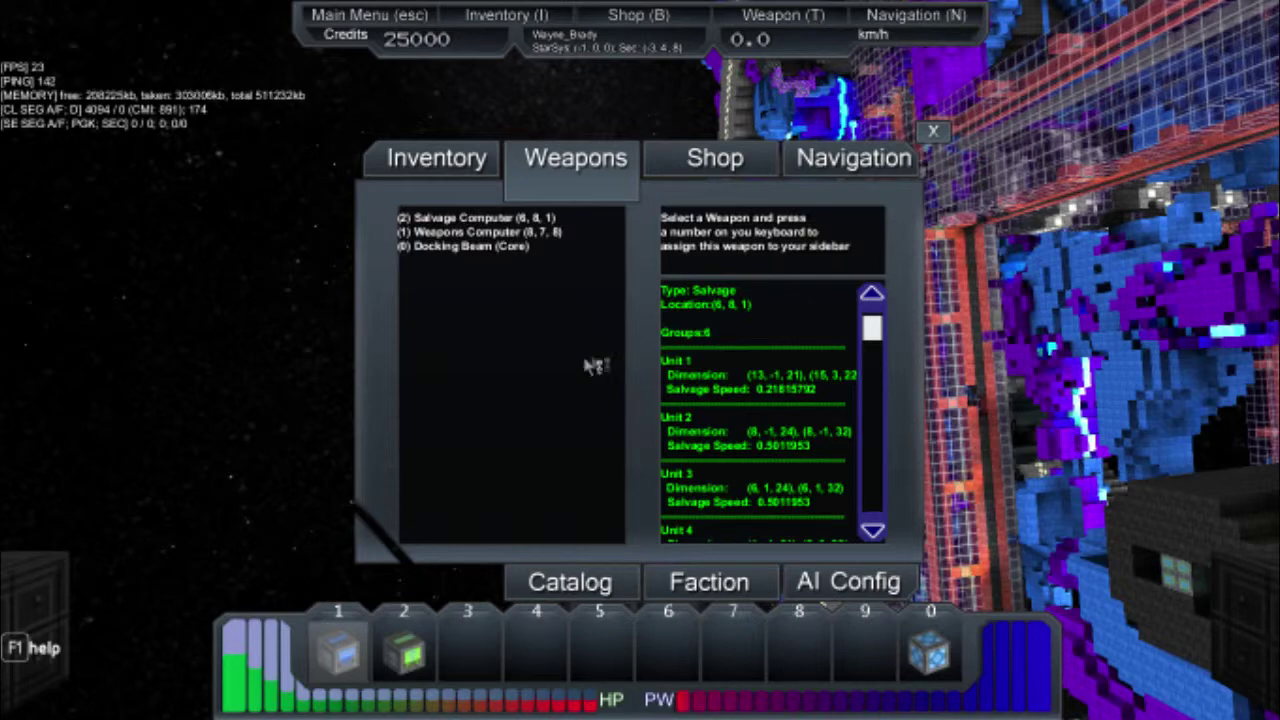
pyautogui.click(933, 131)
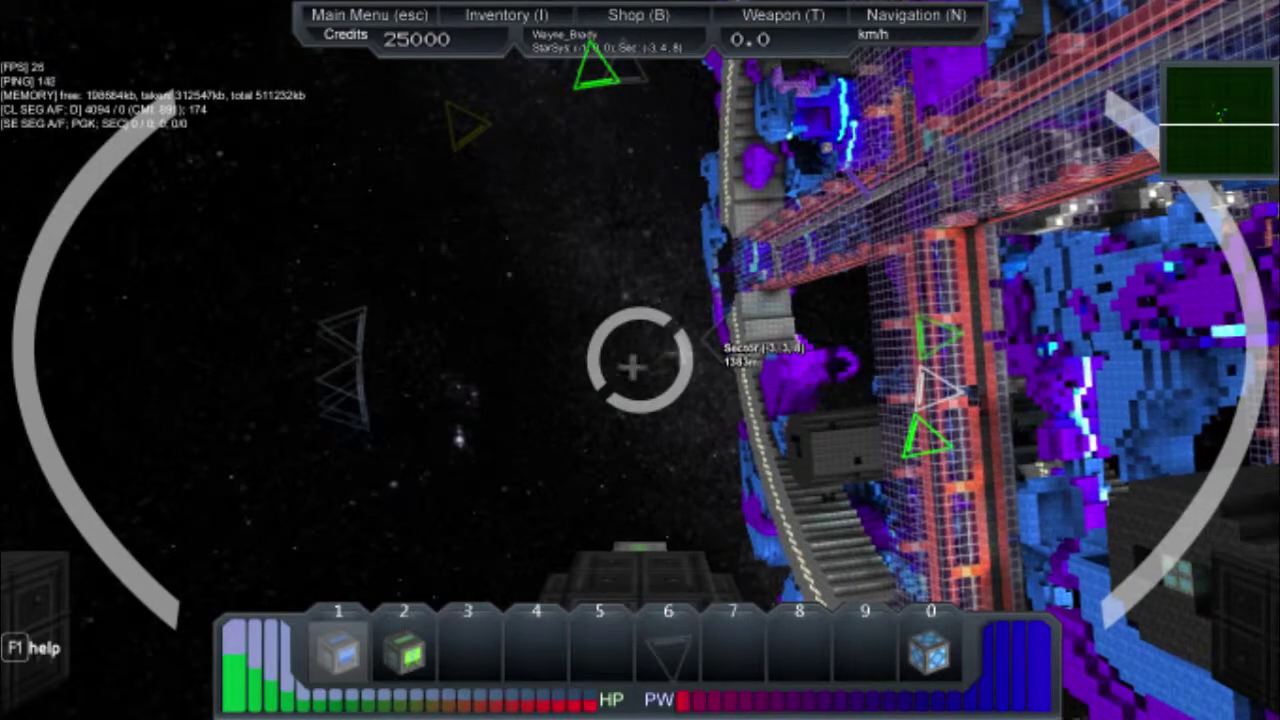
# Step: Select salvage weapon 2, fly deep into the purple-blue station and strip its purple blocks with salvage beams
pyautogui.press('2')
pyautogui.press('w')
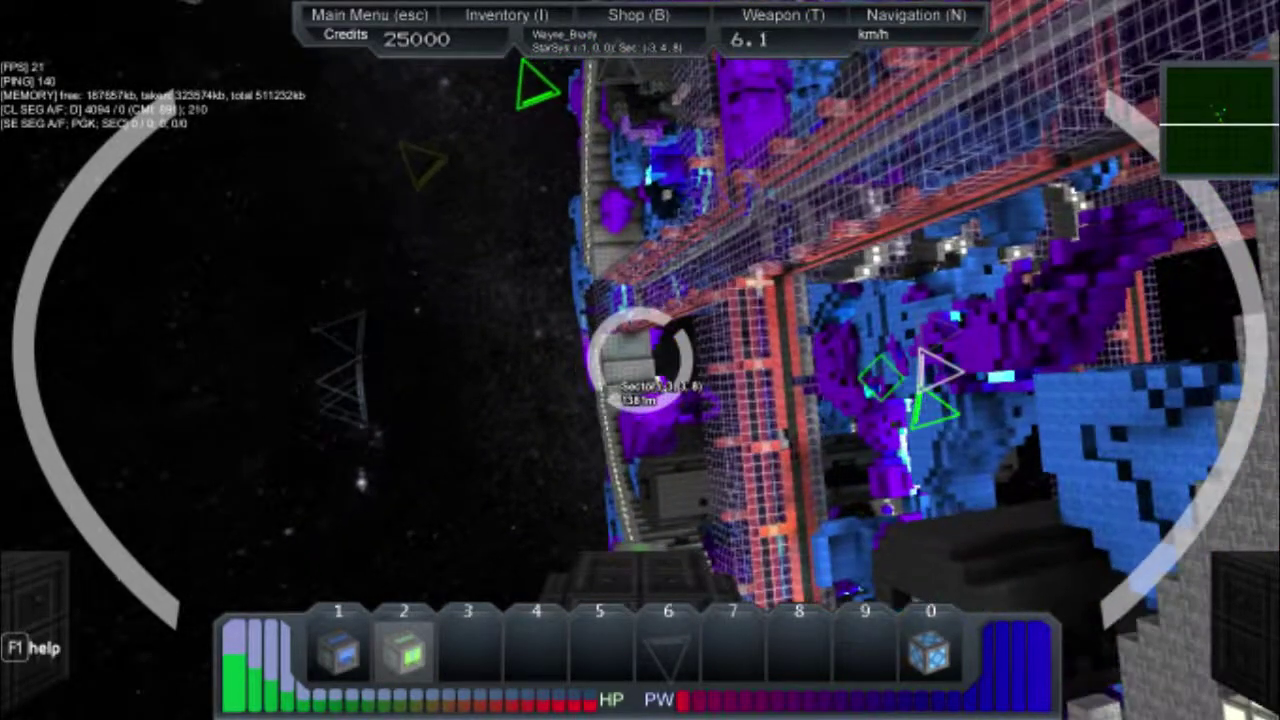
pyautogui.click(640, 360)
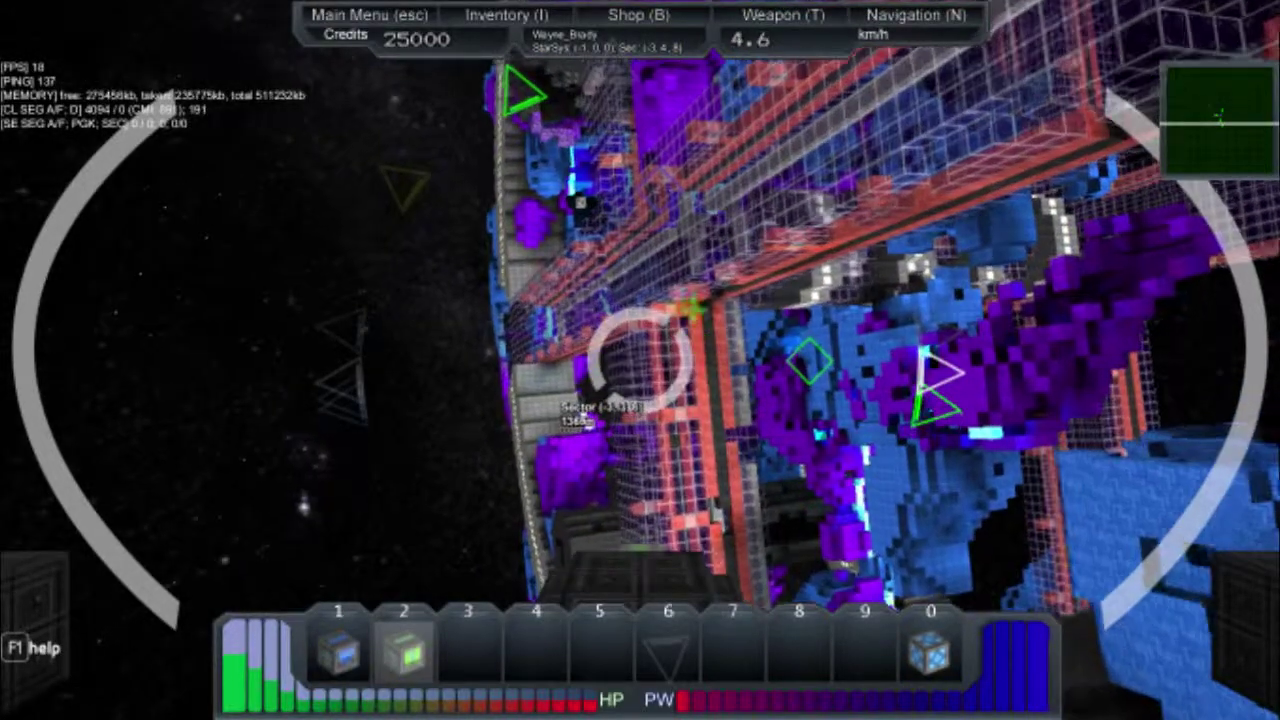
pyautogui.press('w')
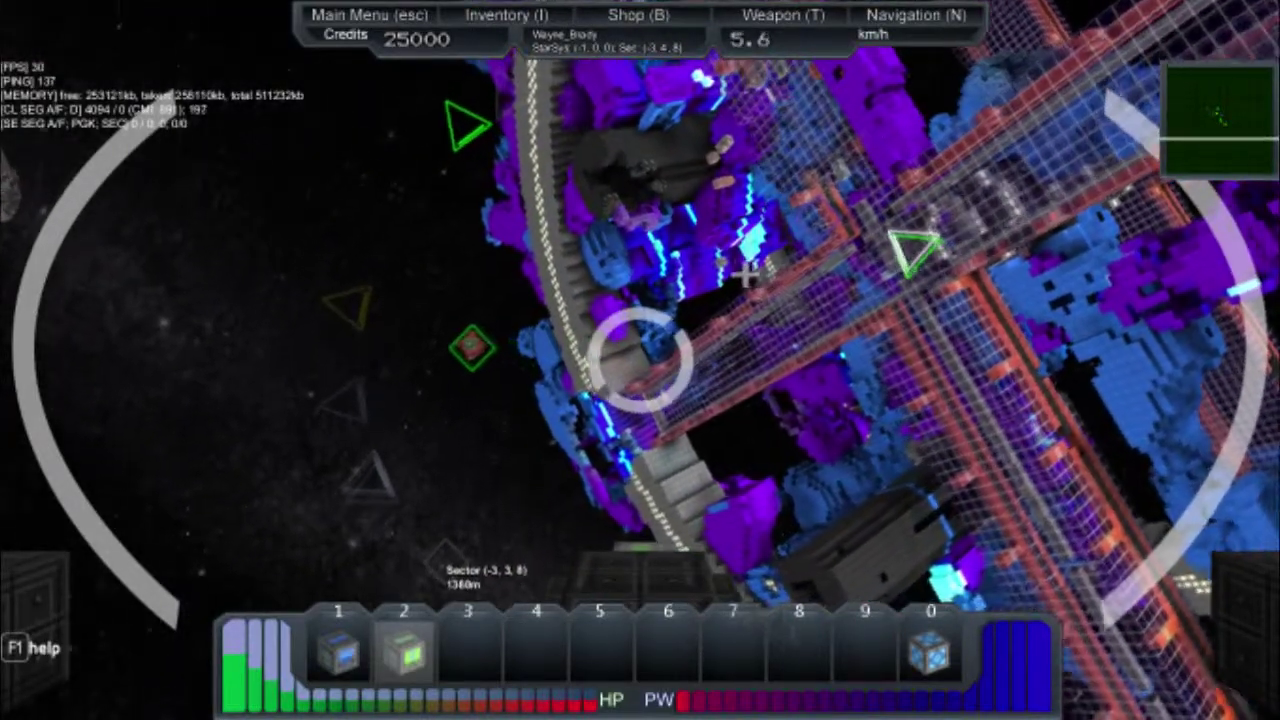
pyautogui.press('w')
pyautogui.moveTo(640, 360); pyautogui.dragTo(640, 360)
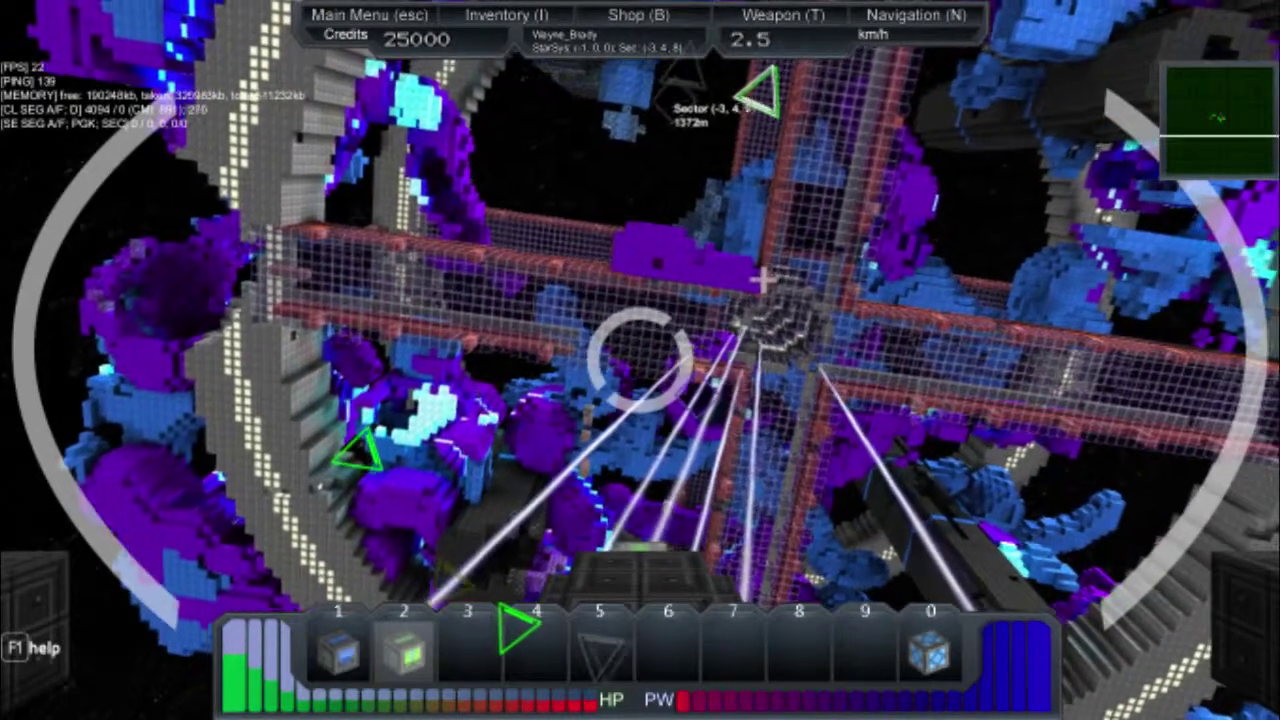
pyautogui.moveTo(640, 360); pyautogui.dragTo(640, 360)
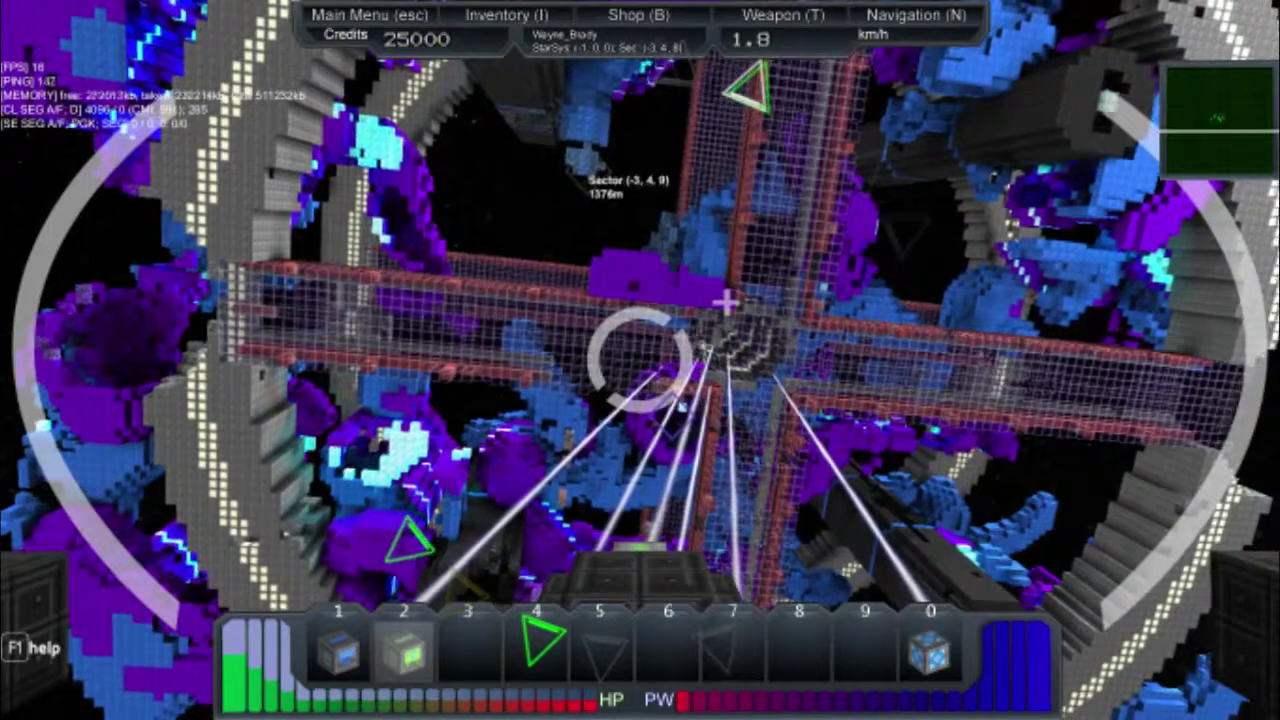
pyautogui.moveTo(640, 360); pyautogui.dragTo(640, 360)
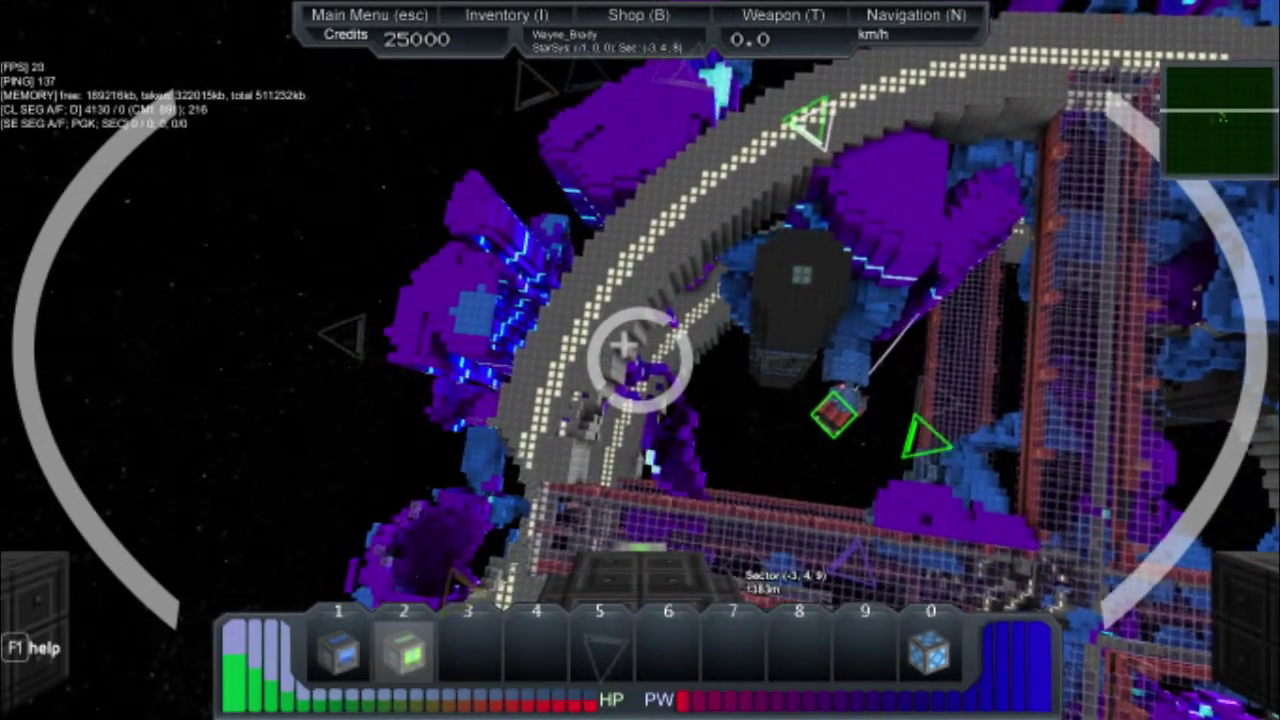
# Step: Fly forward and upward through the grey station ring, then slow and turn back toward the station
pyautogui.press('w')
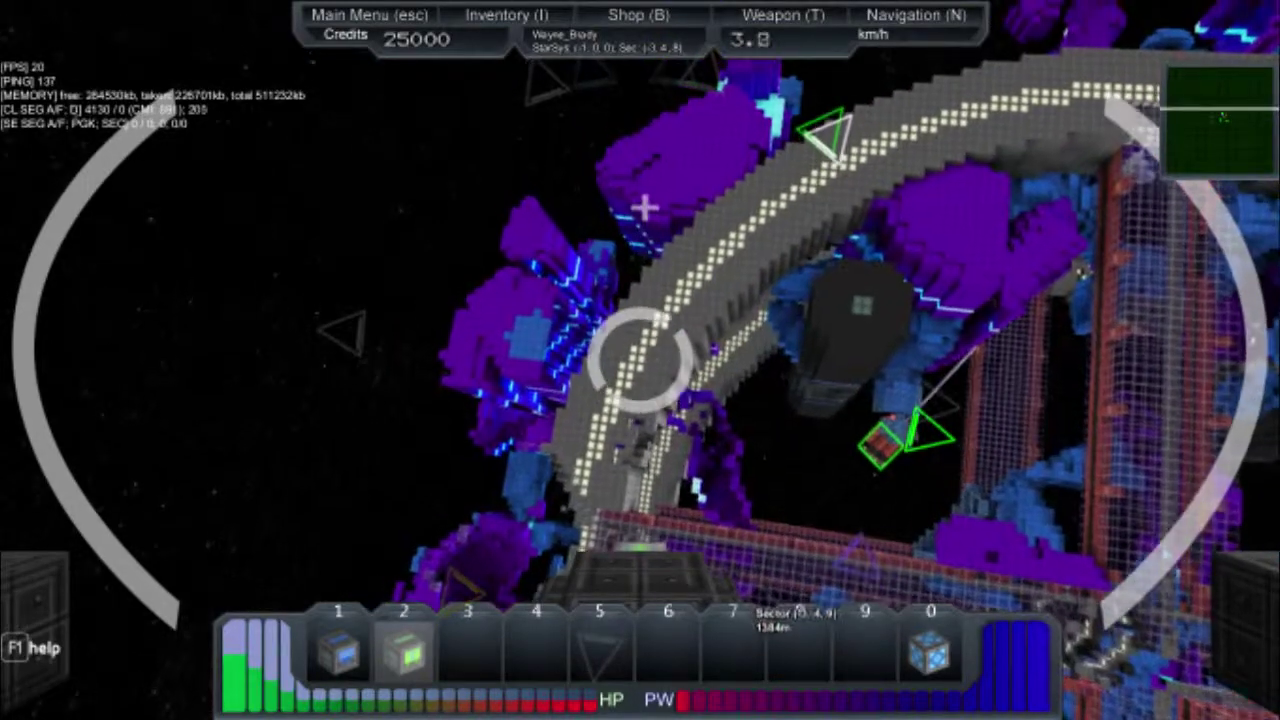
pyautogui.press('w')
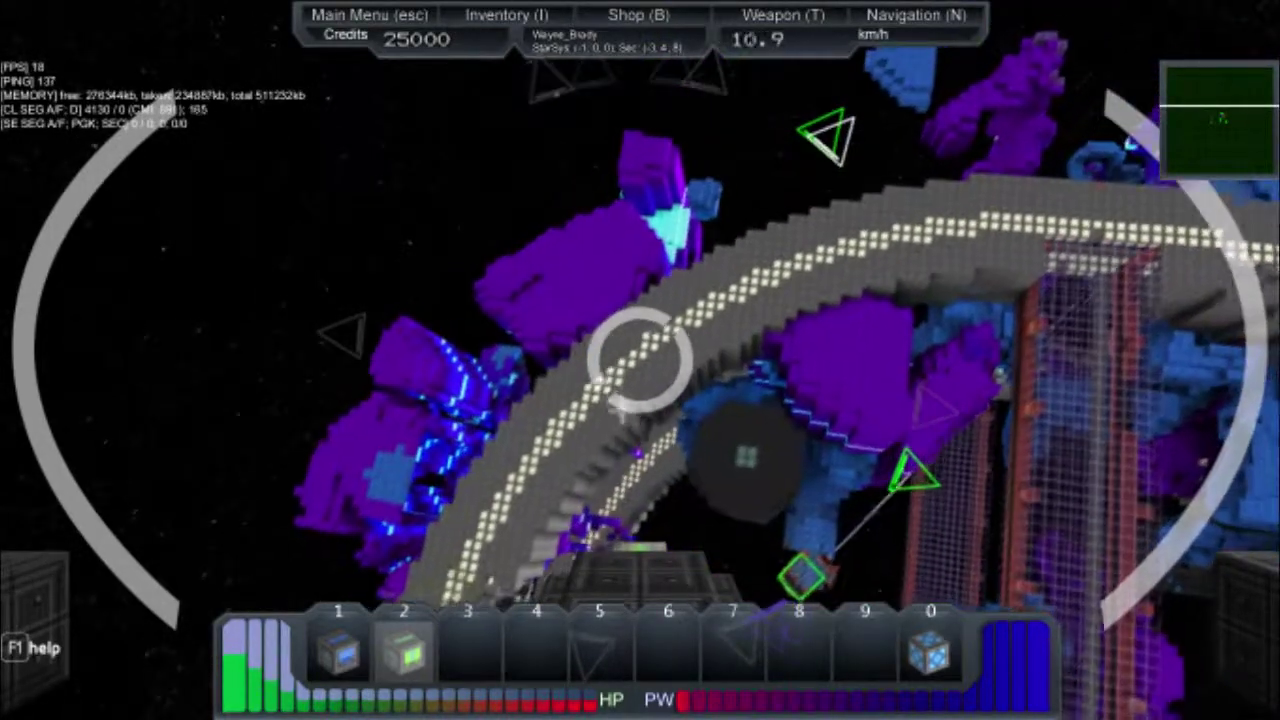
pyautogui.press('w')
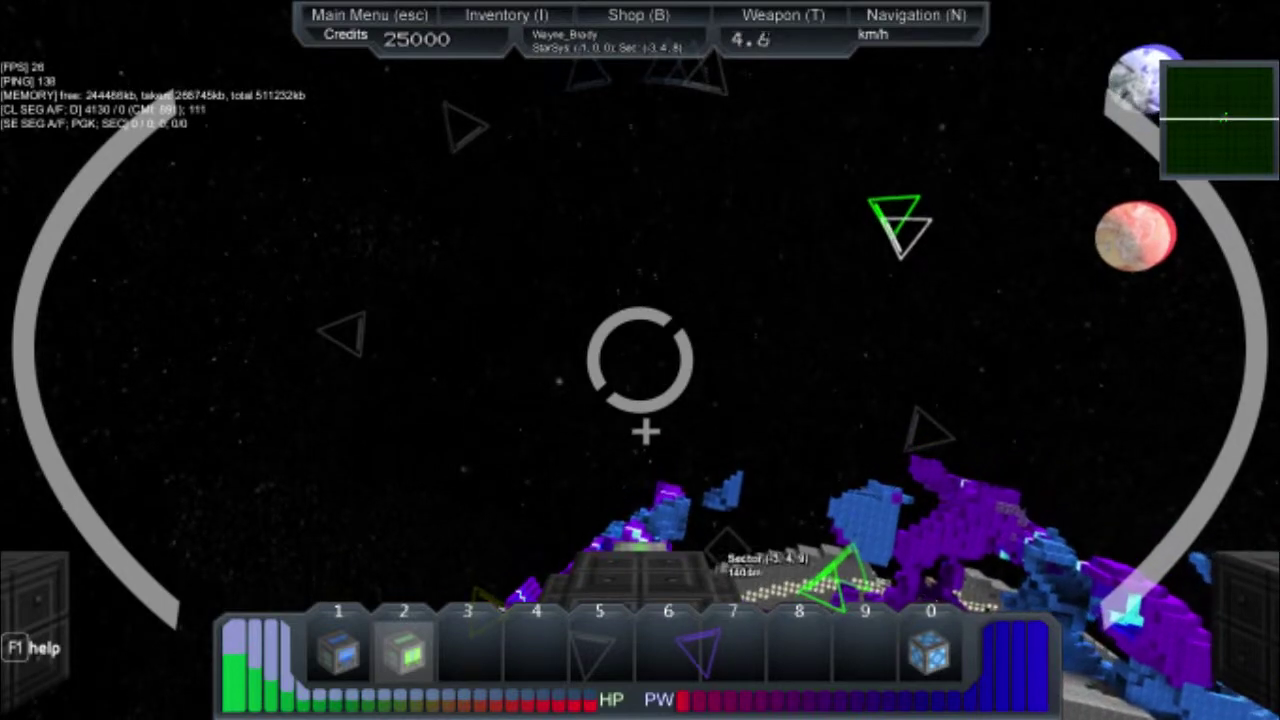
pyautogui.press('w')
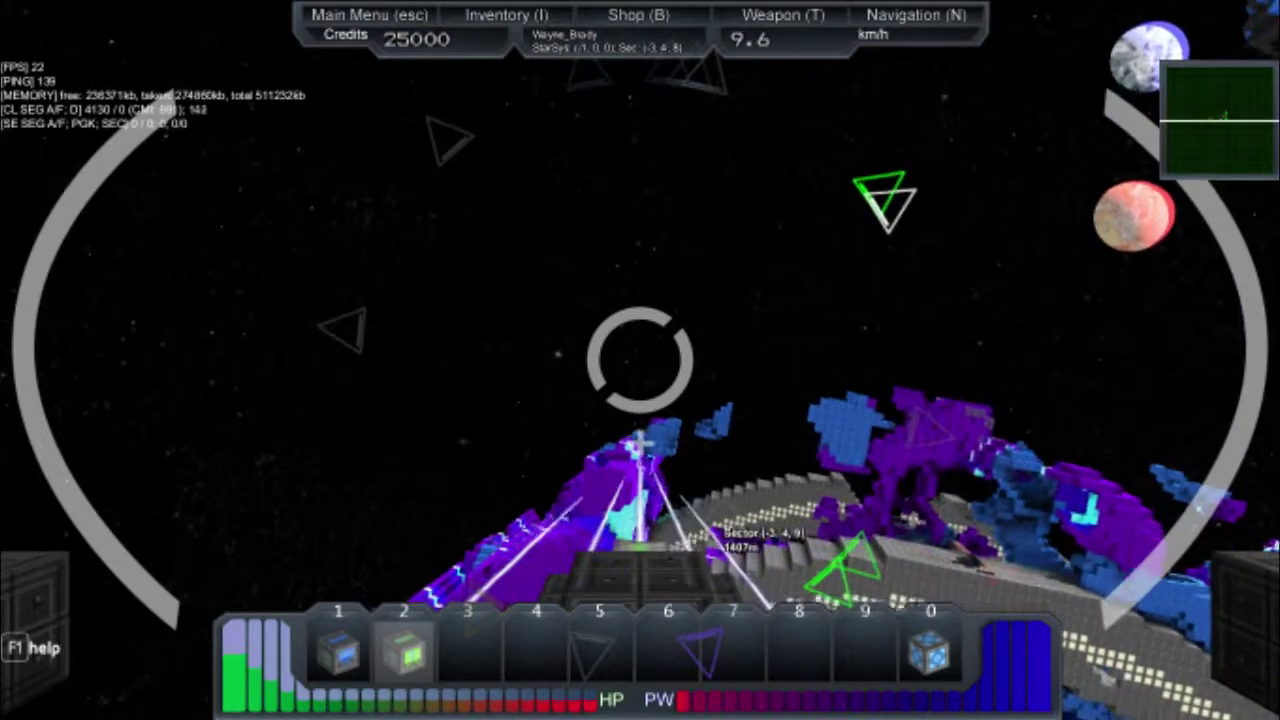
pyautogui.press('s')
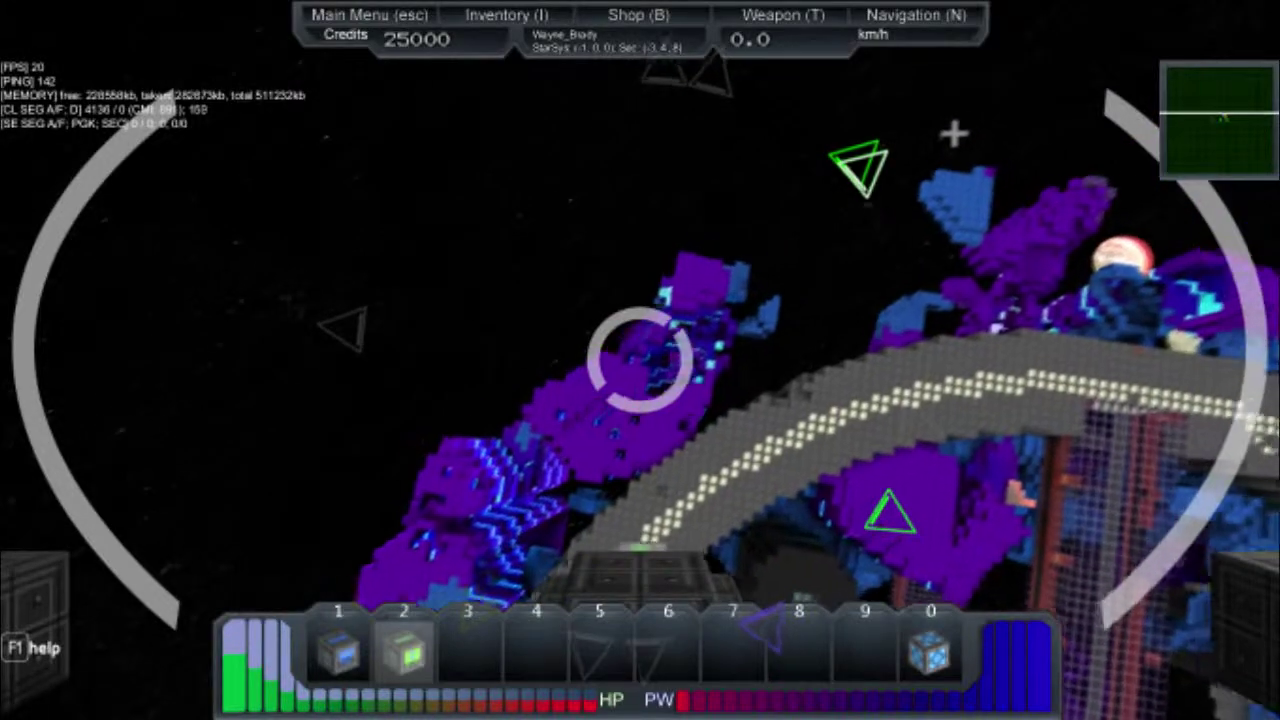
# Step: Accelerate toward the purple-blue station again while salvaging its chewed blocks
pyautogui.press('w')
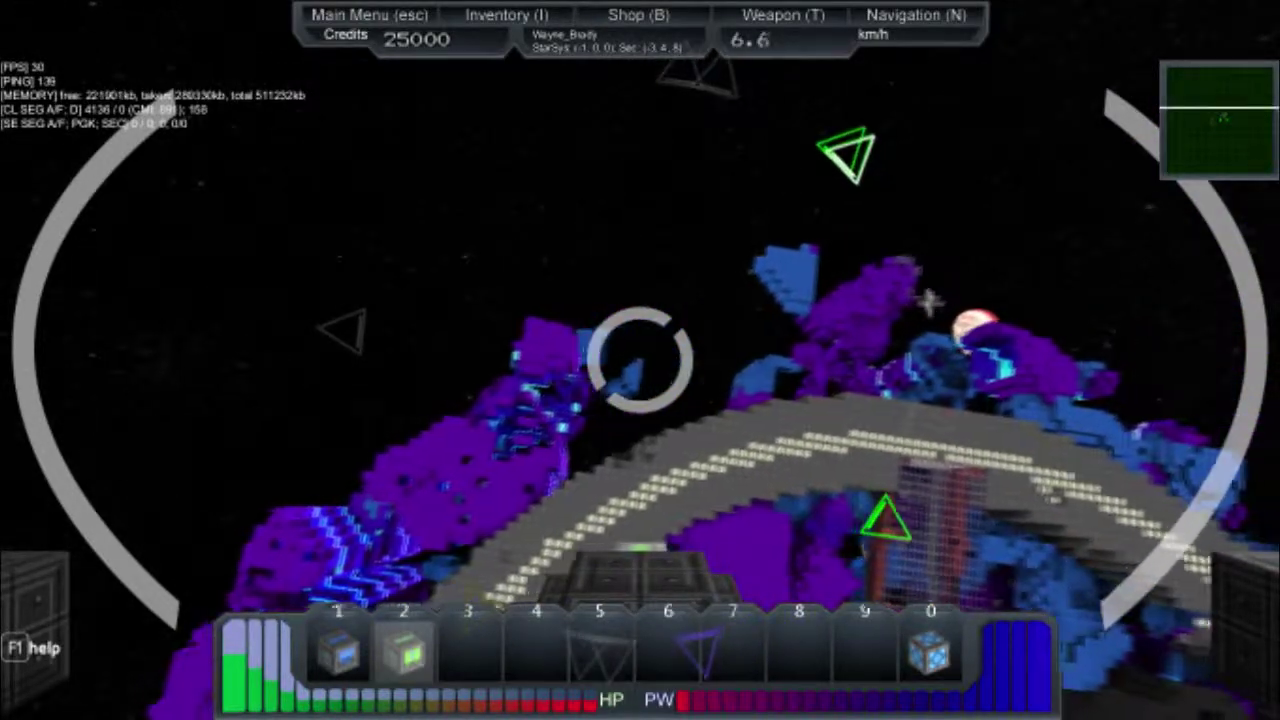